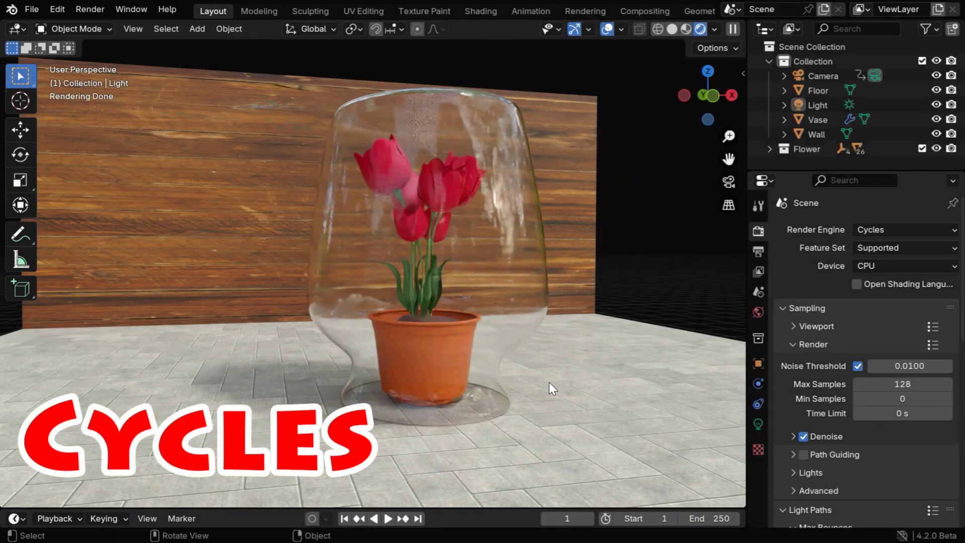
# Switch the render engine from Cycles to EEVEE and orbit the view around the vase.
pyautogui.click(884, 229)
pyautogui.click(884, 245)
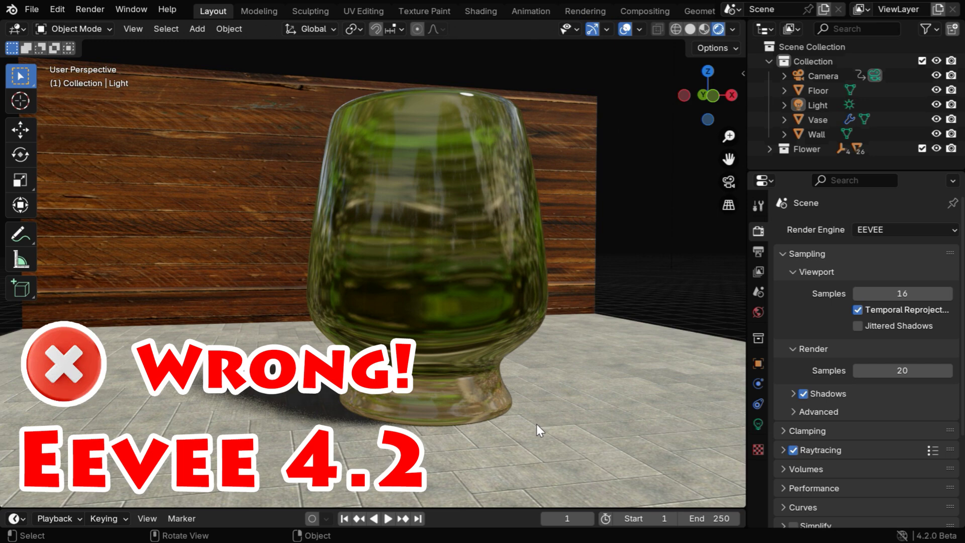
pyautogui.moveTo(536, 425); pyautogui.dragTo(562, 424, button='middle')
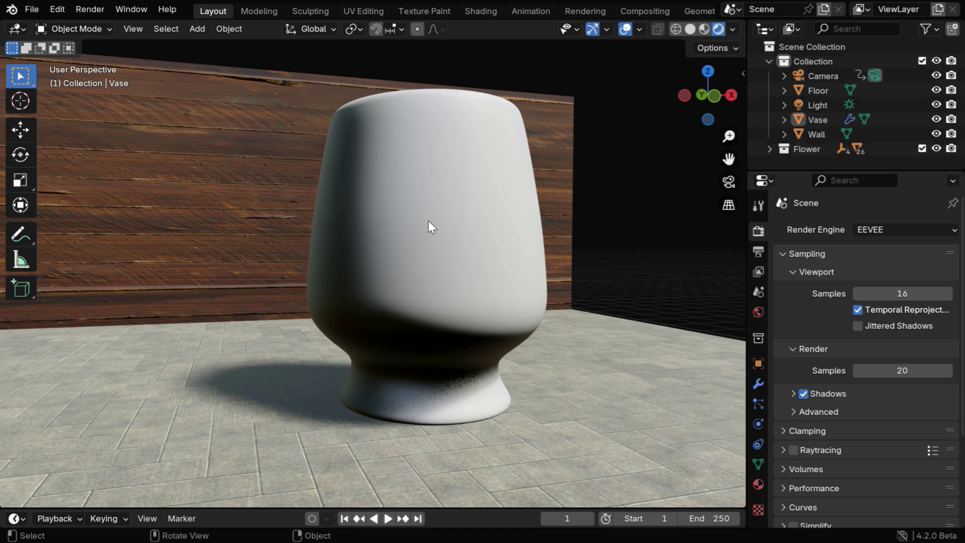
pyautogui.click(936, 119)
pyautogui.click(935, 117)
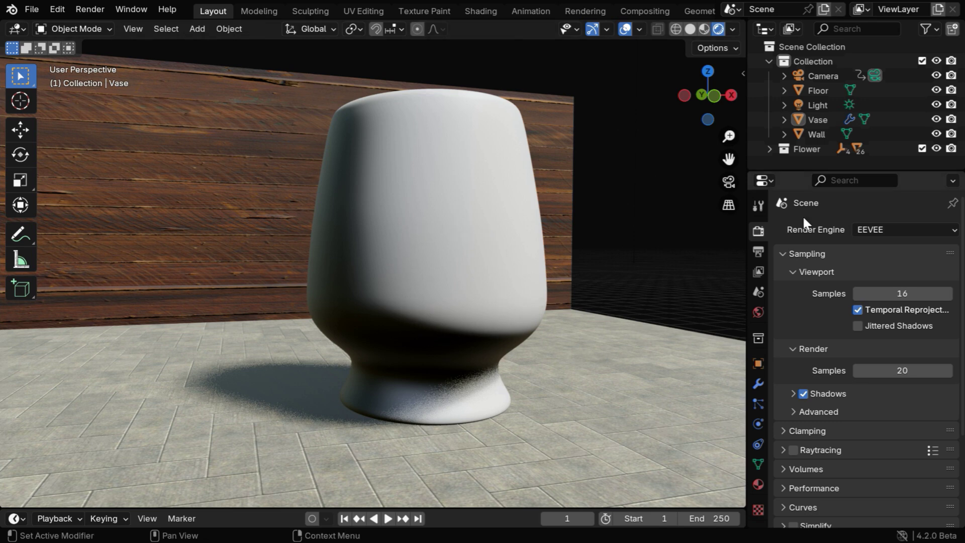
pyautogui.click(936, 119)
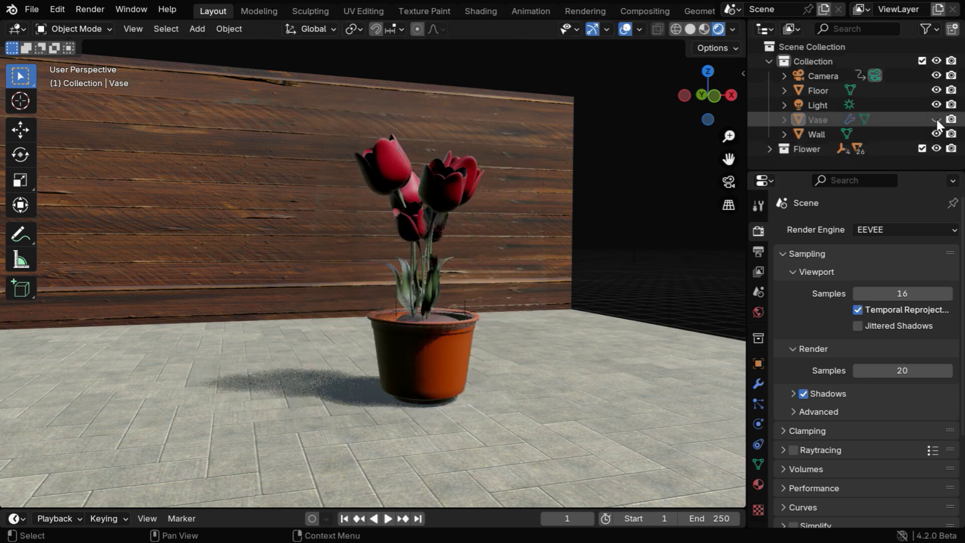
pyautogui.click(935, 117)
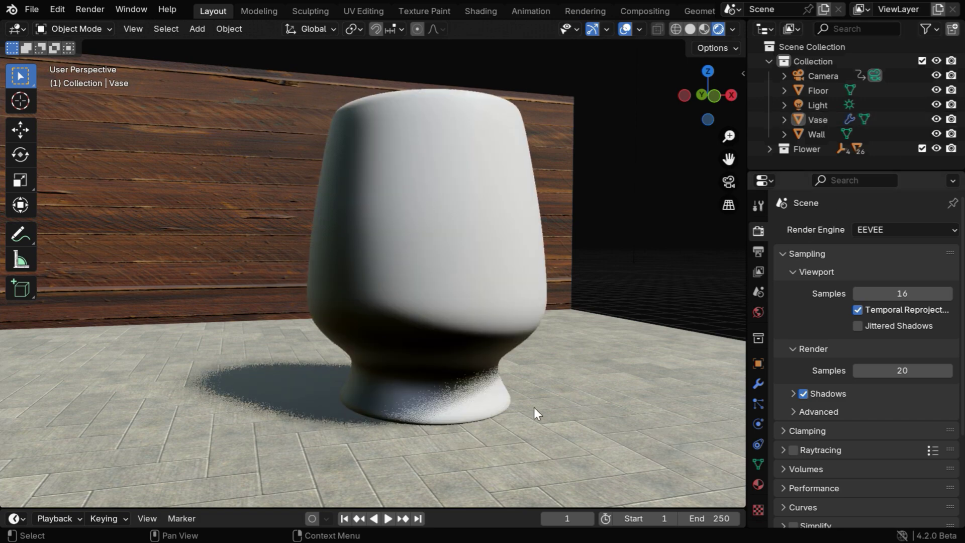
pyautogui.click(18, 29)
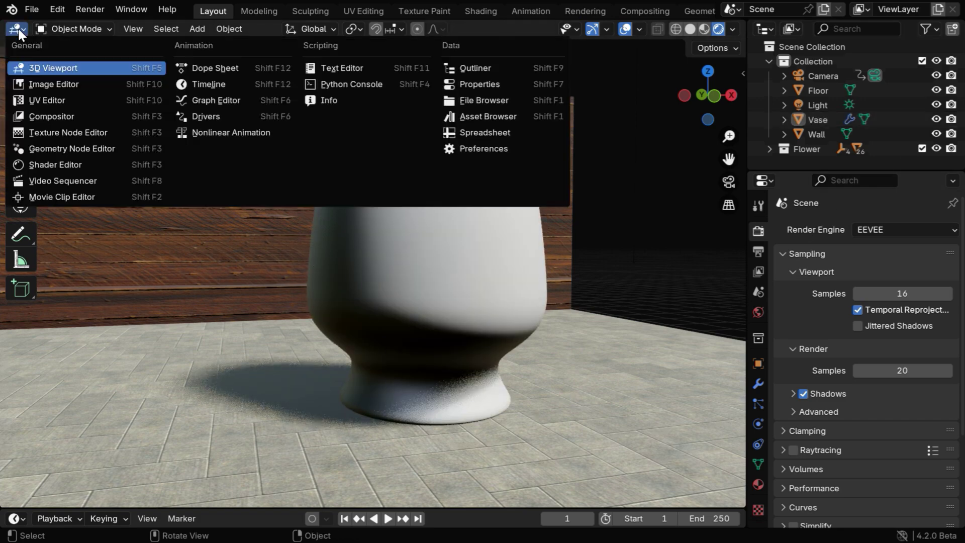
pyautogui.click(56, 163)
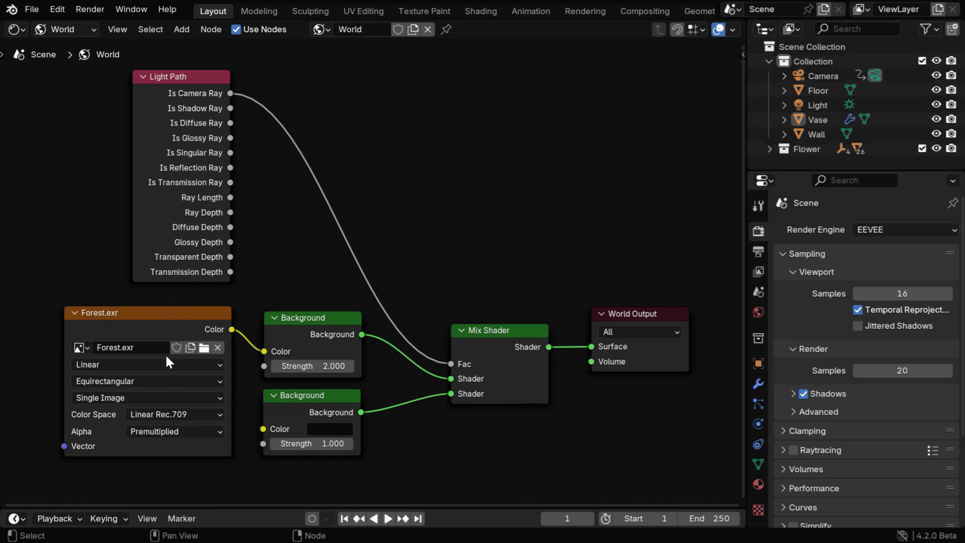
pyautogui.click(20, 30)
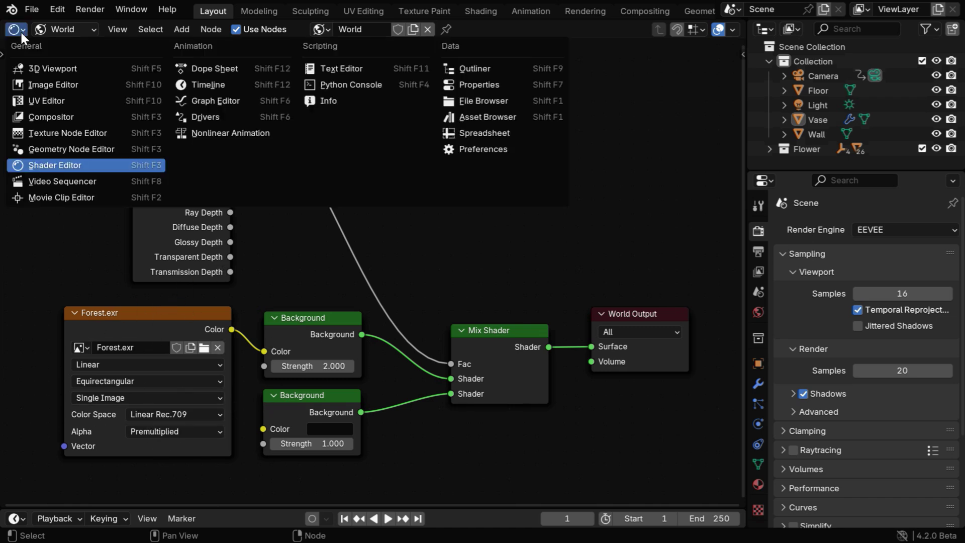
pyautogui.click(33, 67)
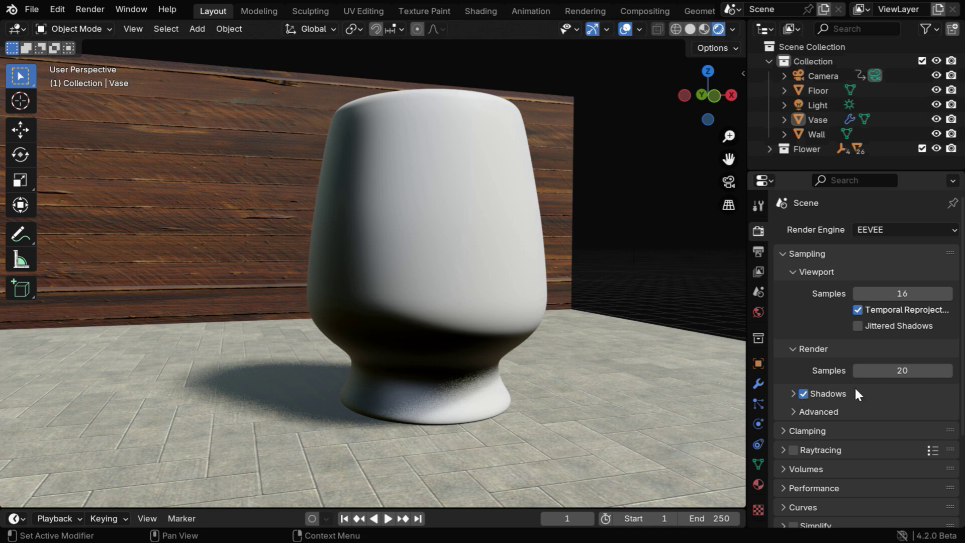
# Enable EEVEE raytracing and expand its Screen-Trace settings.
pyautogui.scroll(-4, 855, 389)
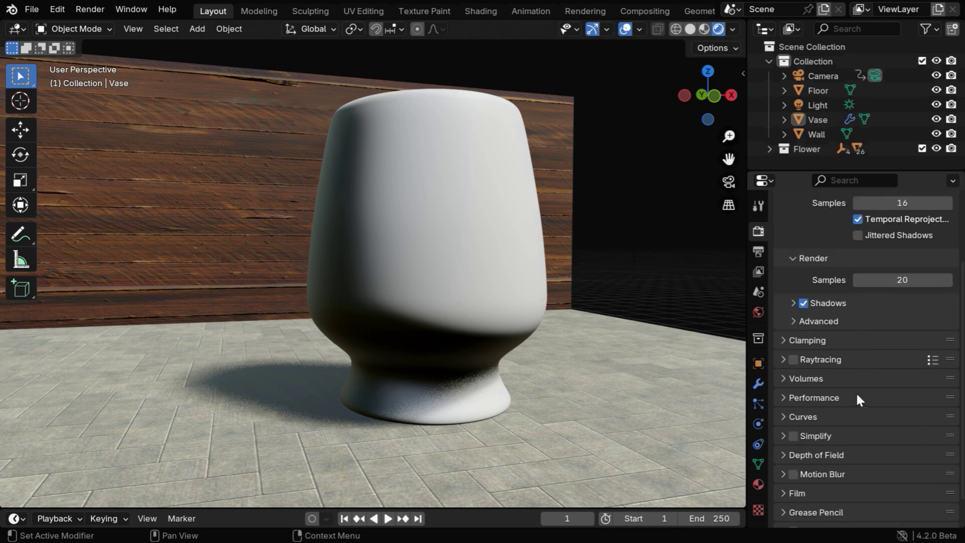
pyautogui.click(793, 359)
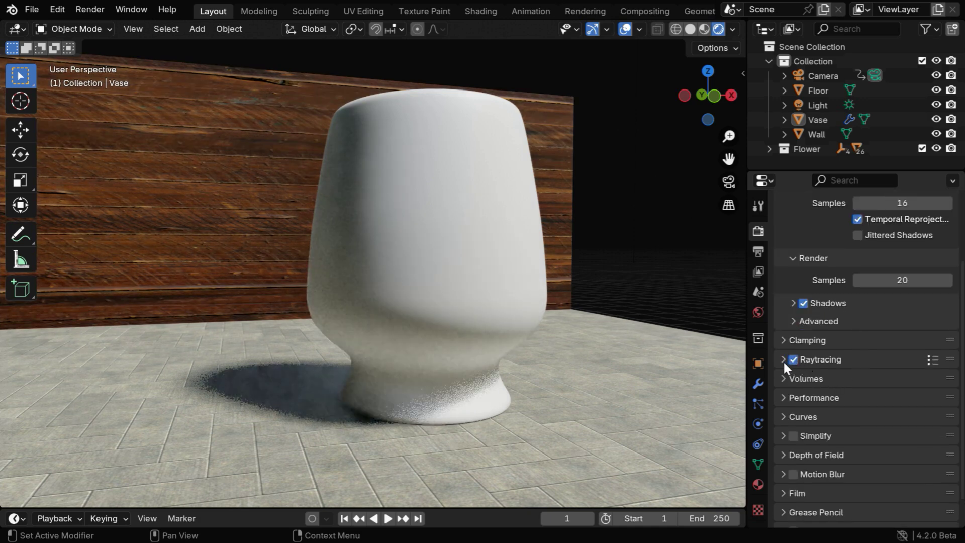
pyautogui.click(782, 359)
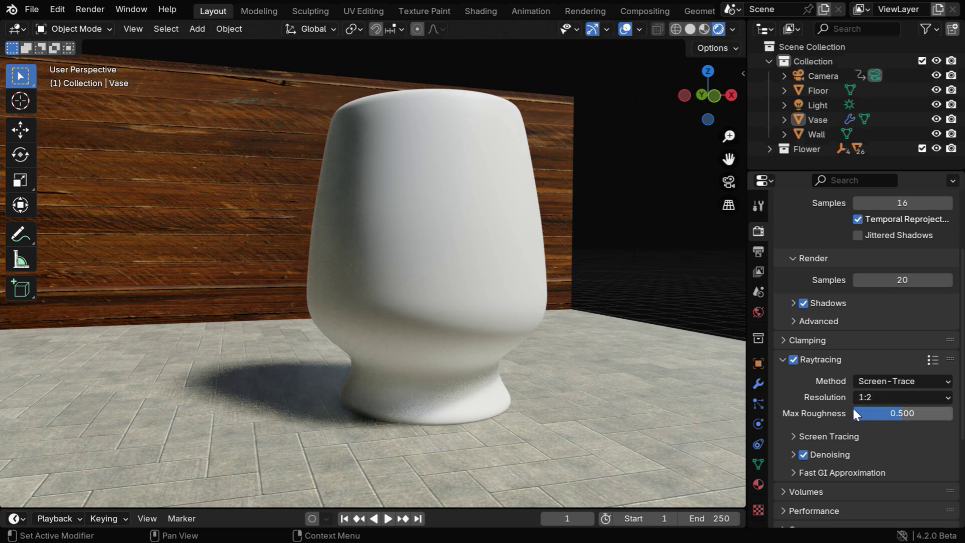
# Select the vase and give it a new material.
pyautogui.click(499, 301)
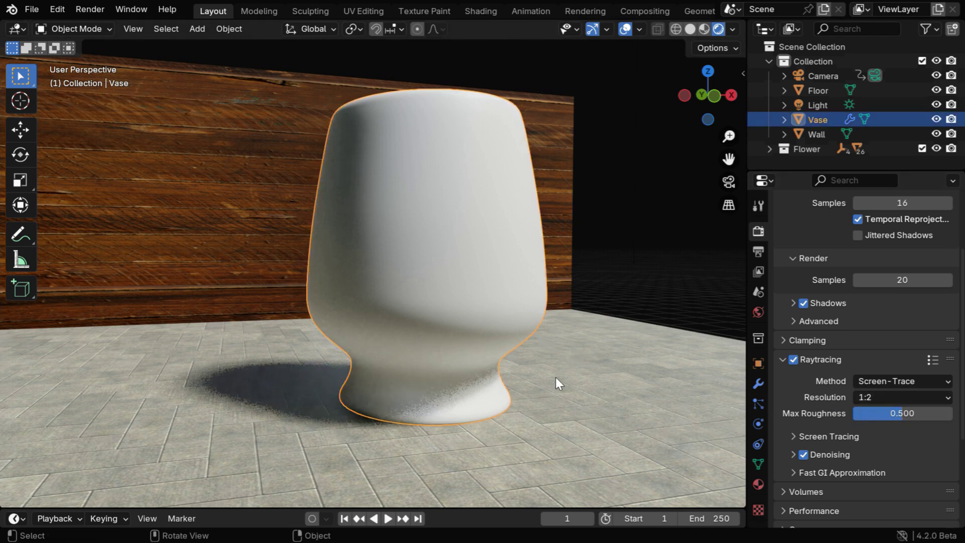
pyautogui.click(755, 483)
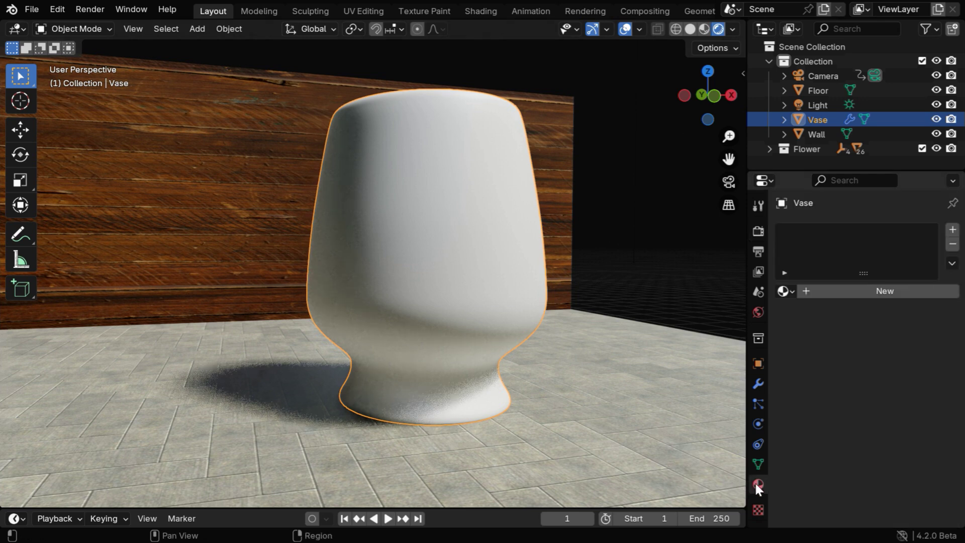
pyautogui.click(900, 291)
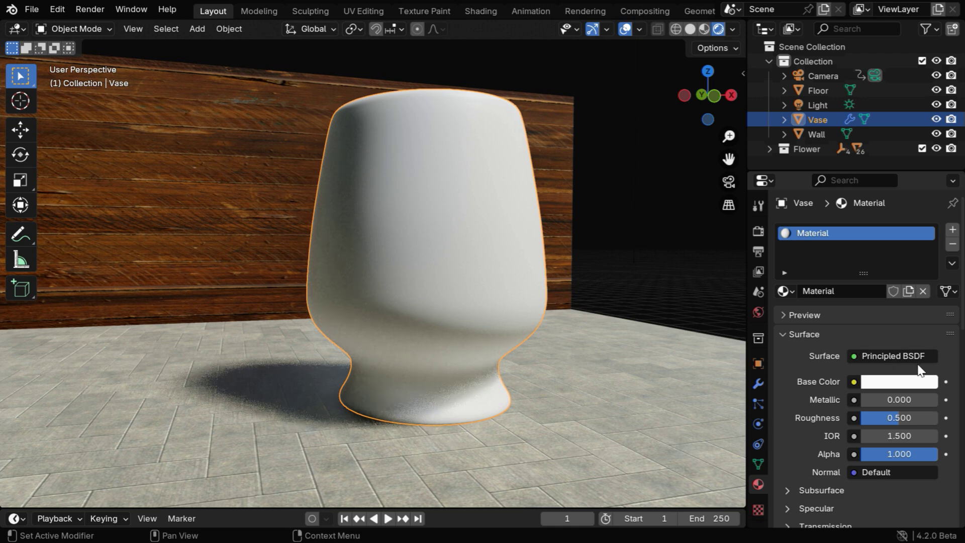
# Set the Principled BSDF roughness to 0.05 and IOR to 1.25.
pyautogui.scroll(-5, 918, 371)
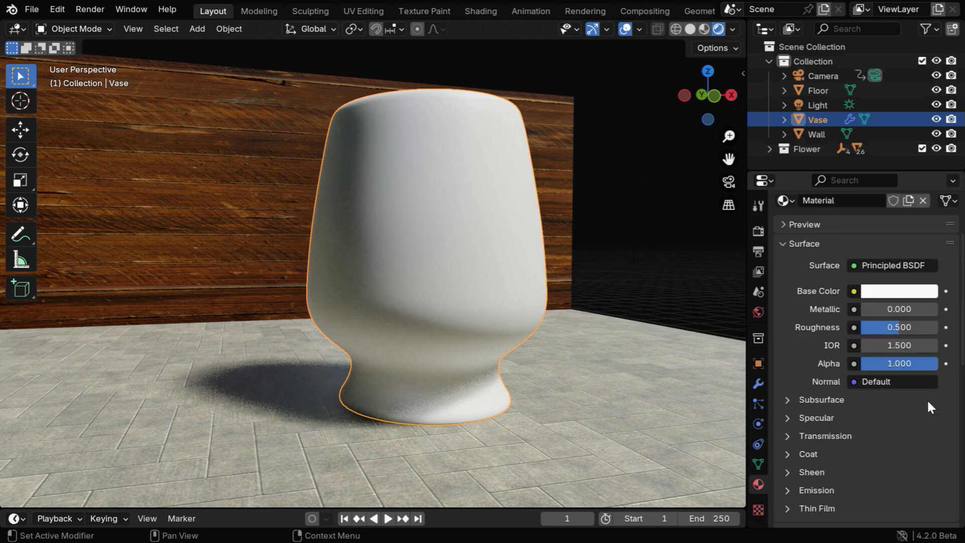
pyautogui.click(915, 327)
pyautogui.write('0.05')
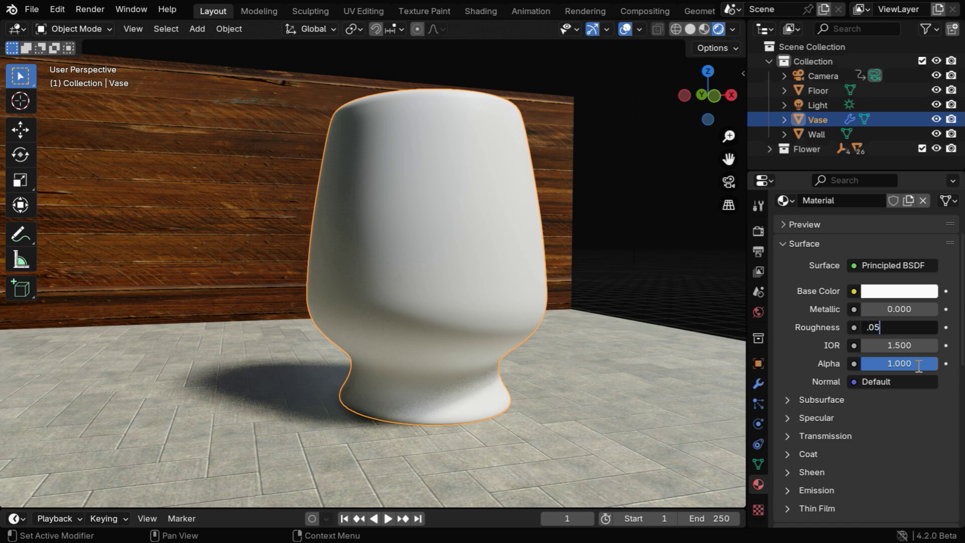
pyautogui.press('Return')
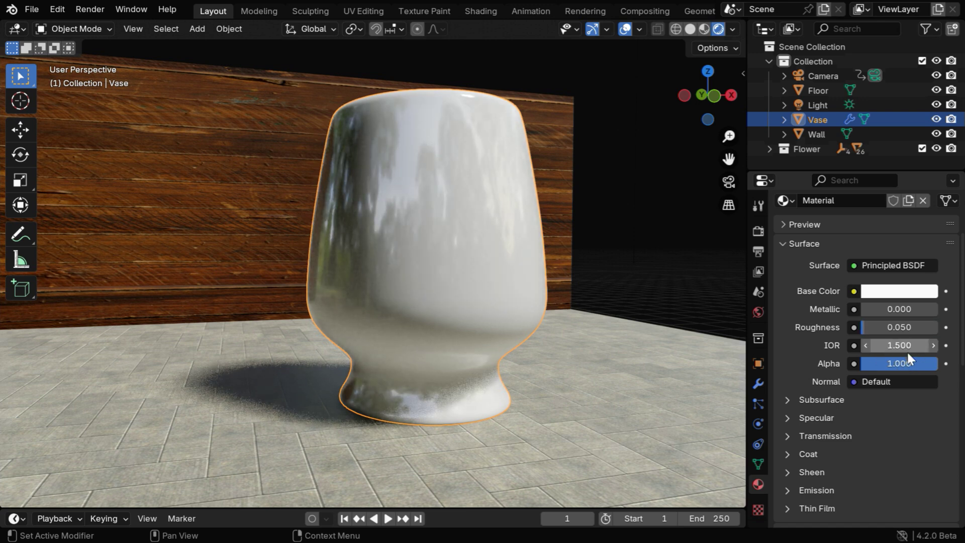
pyautogui.click(892, 347)
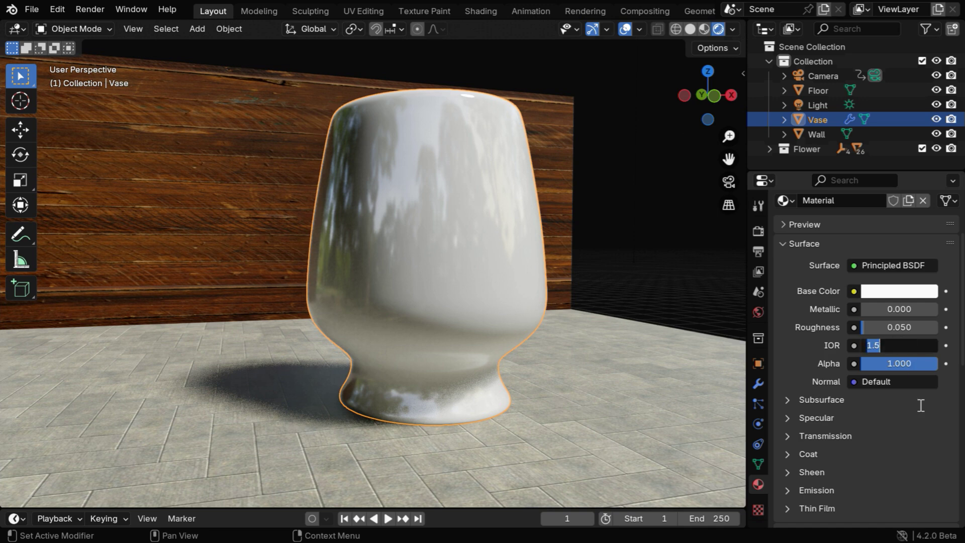
pyautogui.write('1.25')
pyautogui.press('Return')
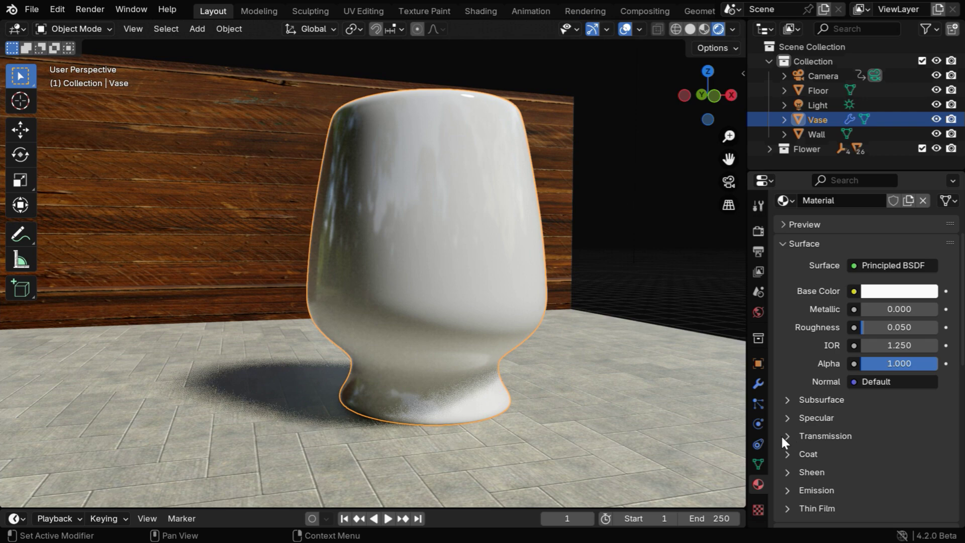
# Set the material's Transmission weight to 1, then deselect everything to view the clear glass.
pyautogui.click(785, 435)
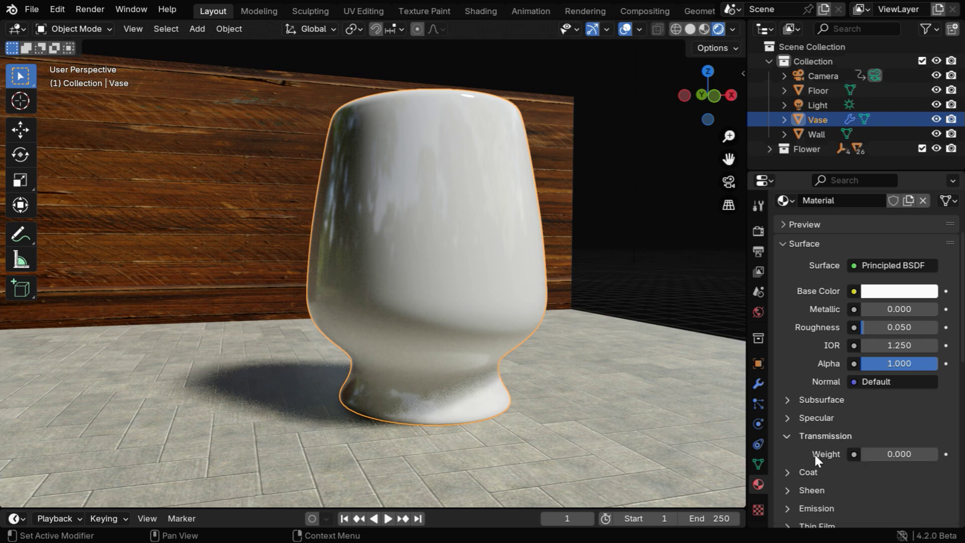
pyautogui.click(888, 454)
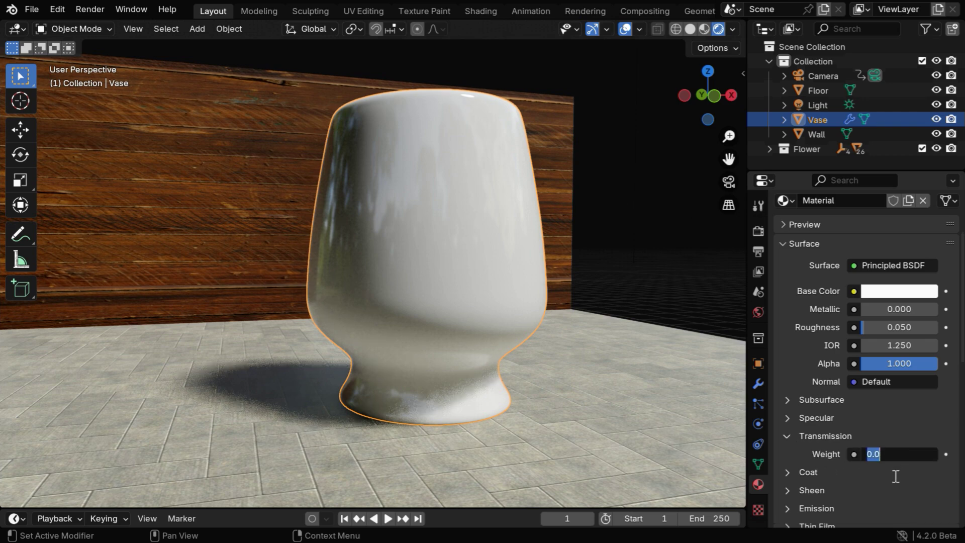
pyautogui.write('1')
pyautogui.press('Return')
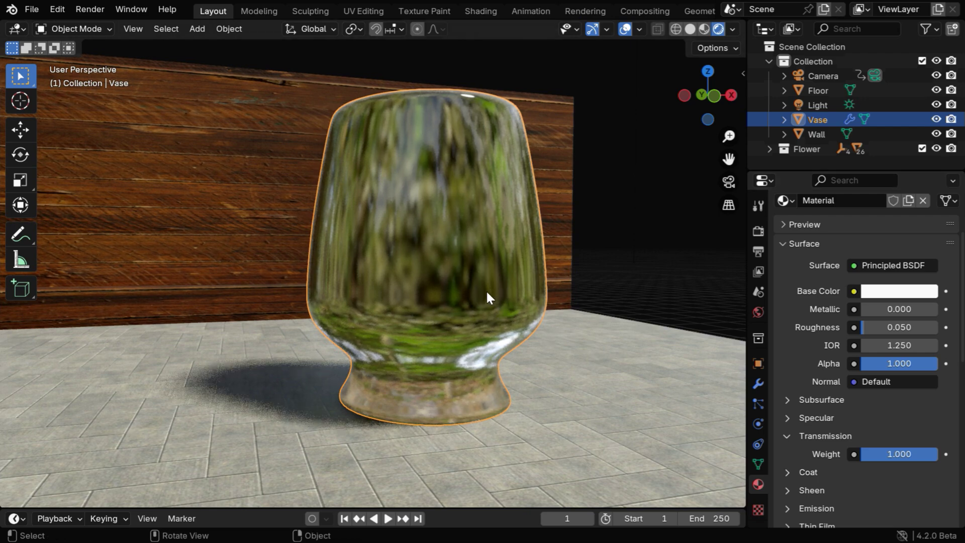
pyautogui.moveTo(539, 372); pyautogui.dragTo(558, 368, button='middle')
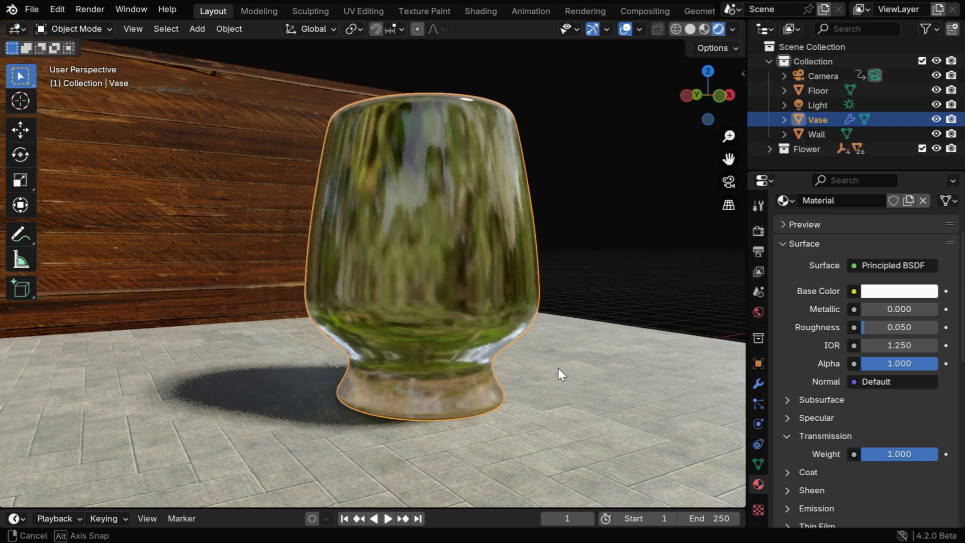
pyautogui.click(688, 296)
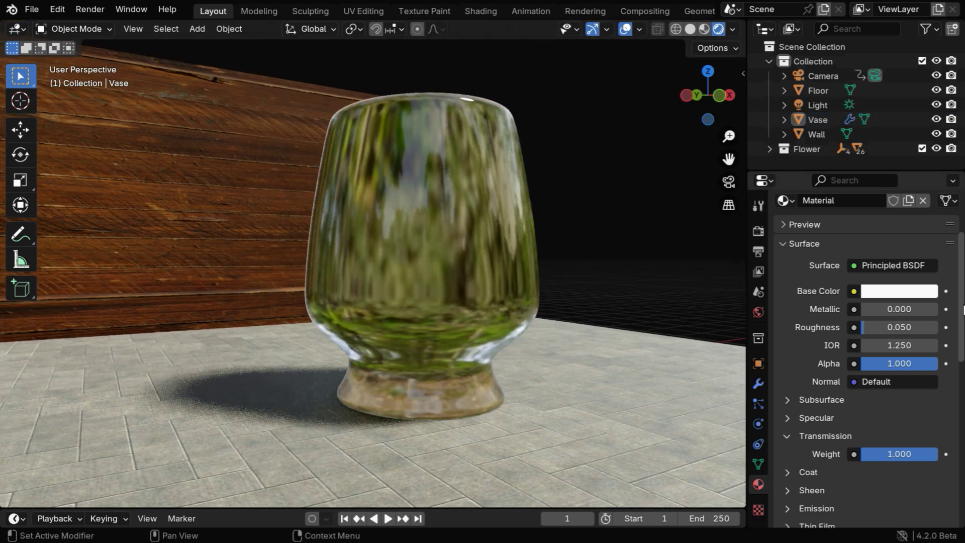
# Drive the material's Thickness with a constant Value of 0.010.
pyautogui.scroll(-12, 958, 401)
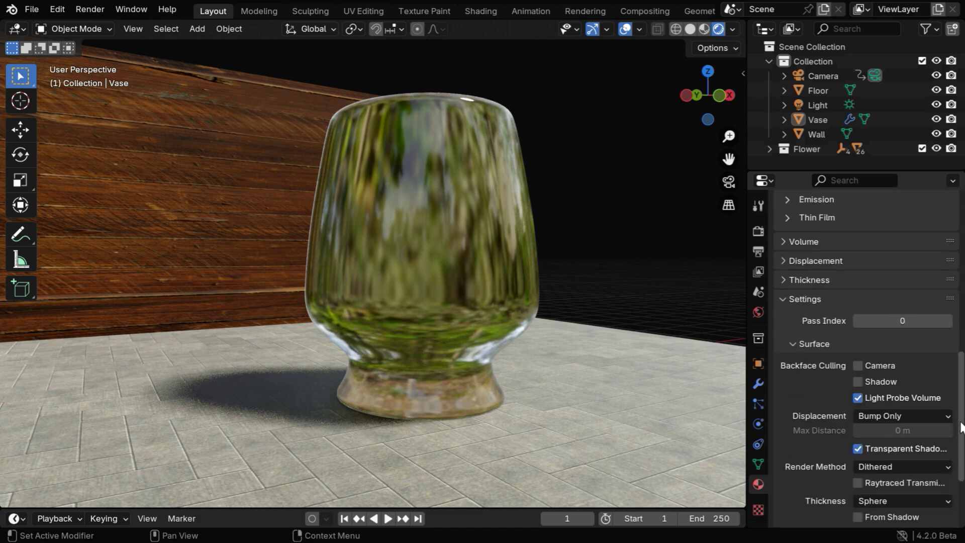
pyautogui.click(789, 276)
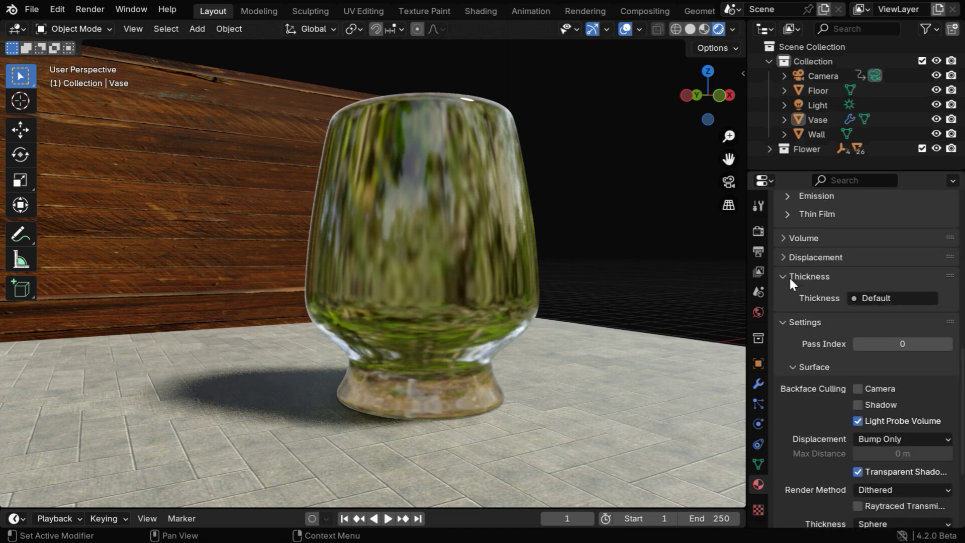
pyautogui.click(855, 298)
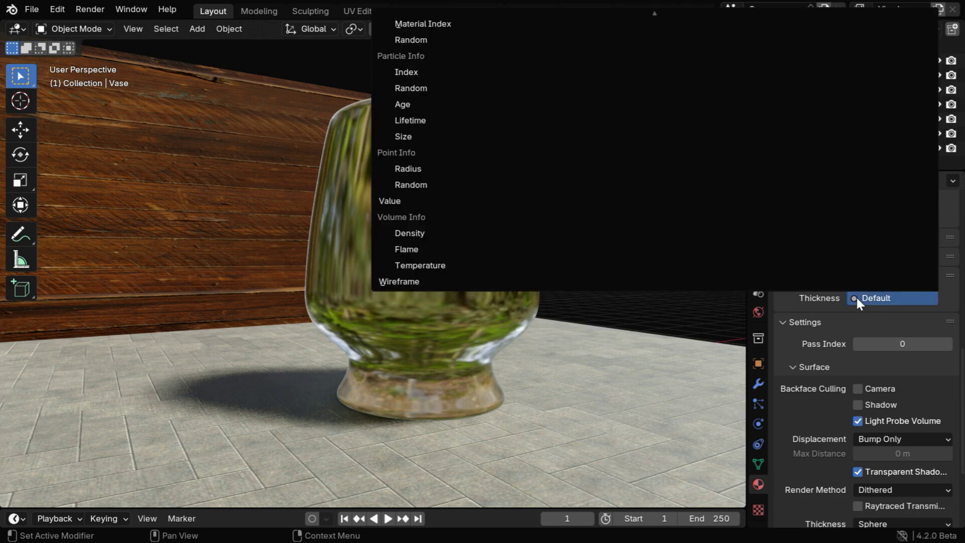
pyautogui.click(405, 201)
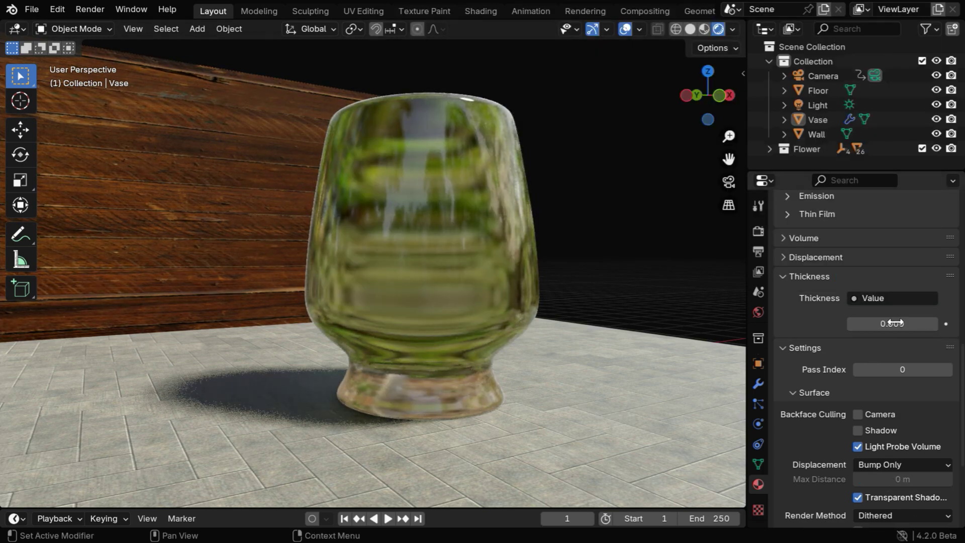
pyautogui.click(892, 322)
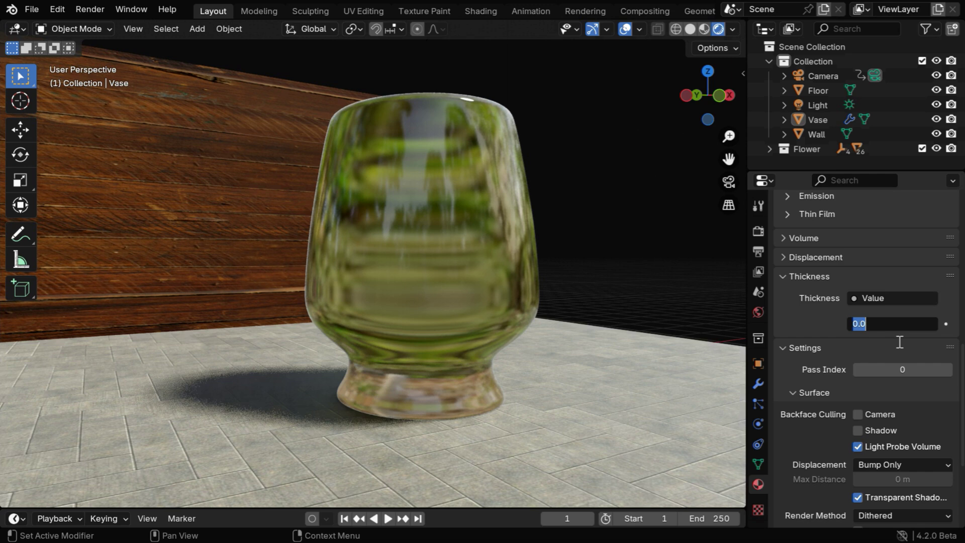
pyautogui.write('0.01')
pyautogui.press('Return')
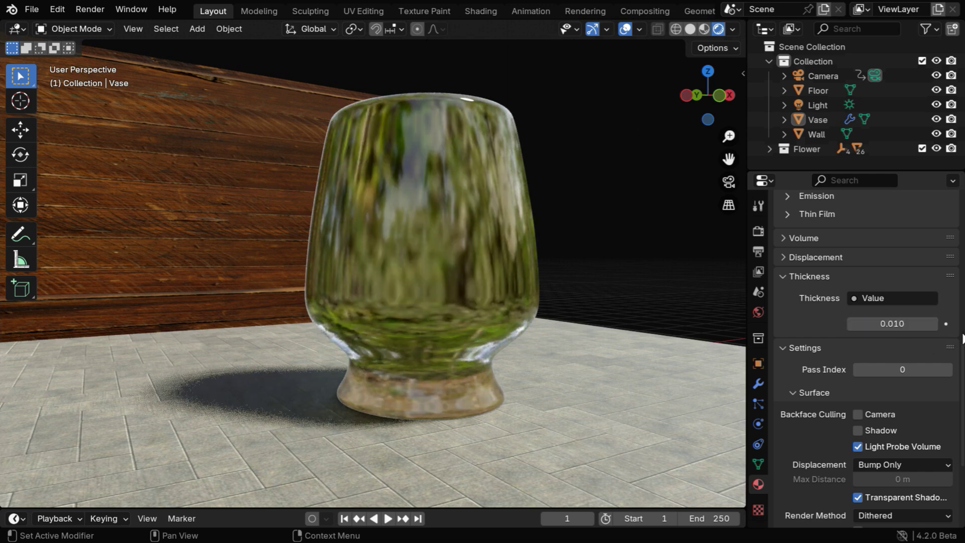
pyautogui.moveTo(962, 430); pyautogui.dragTo(963, 454)
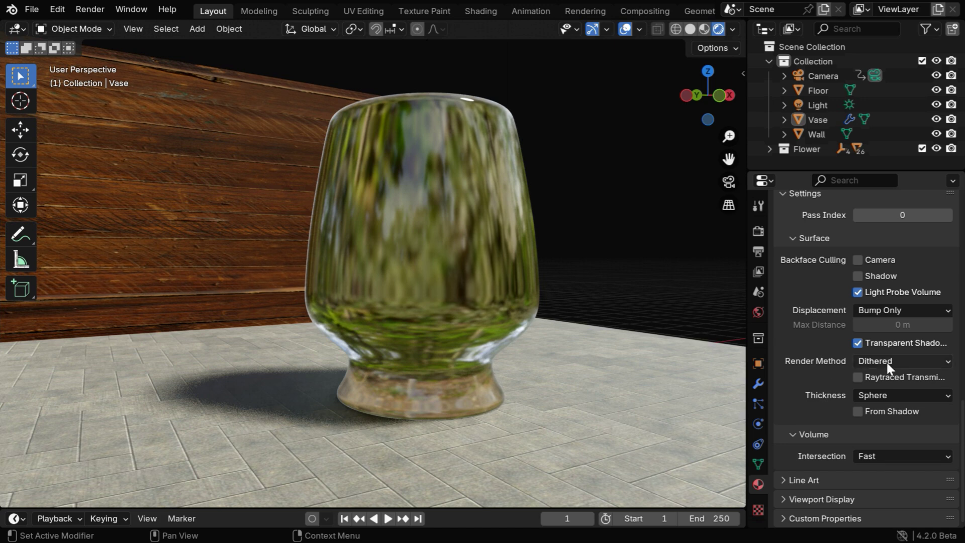
# Keep the Dithered render method and enable Raytraced Transmission on the vase material.
pyautogui.click(910, 362)
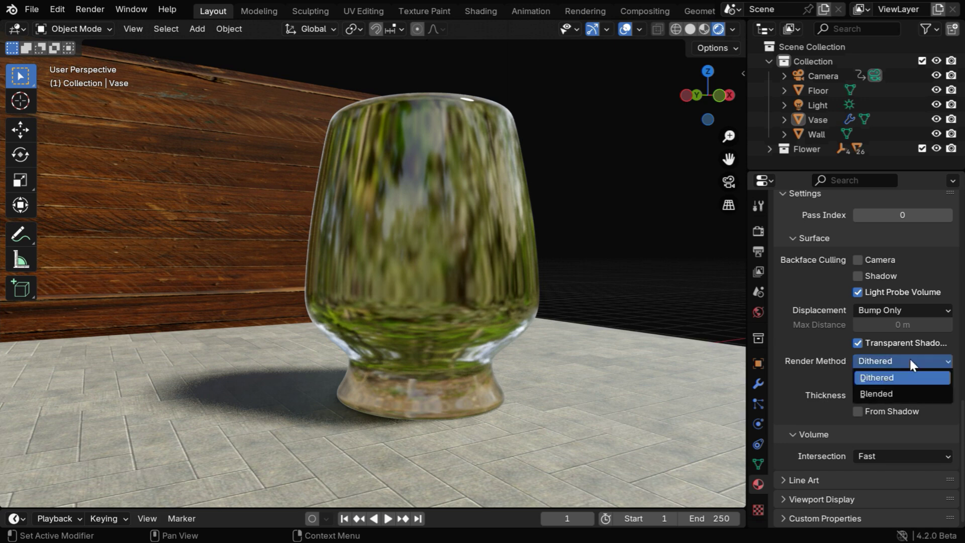
pyautogui.click(909, 361)
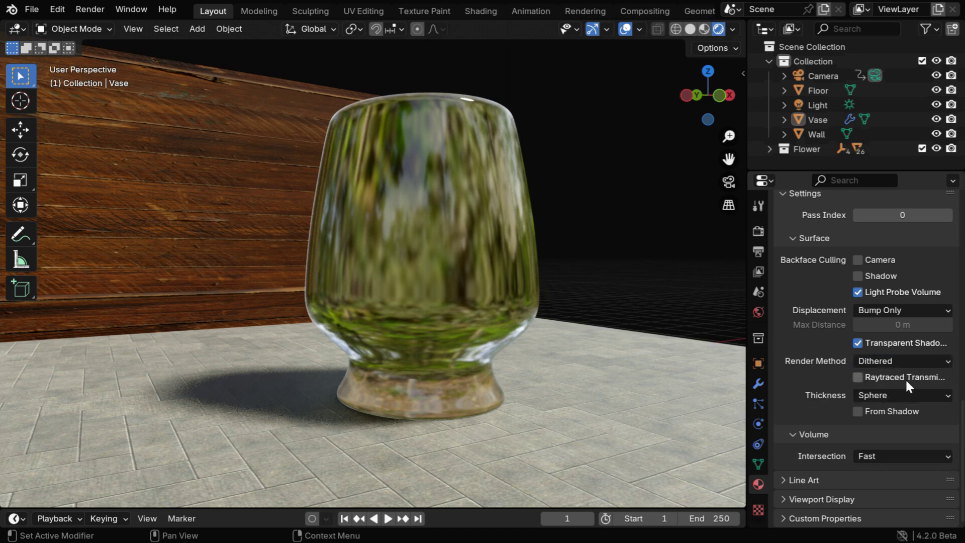
pyautogui.click(859, 376)
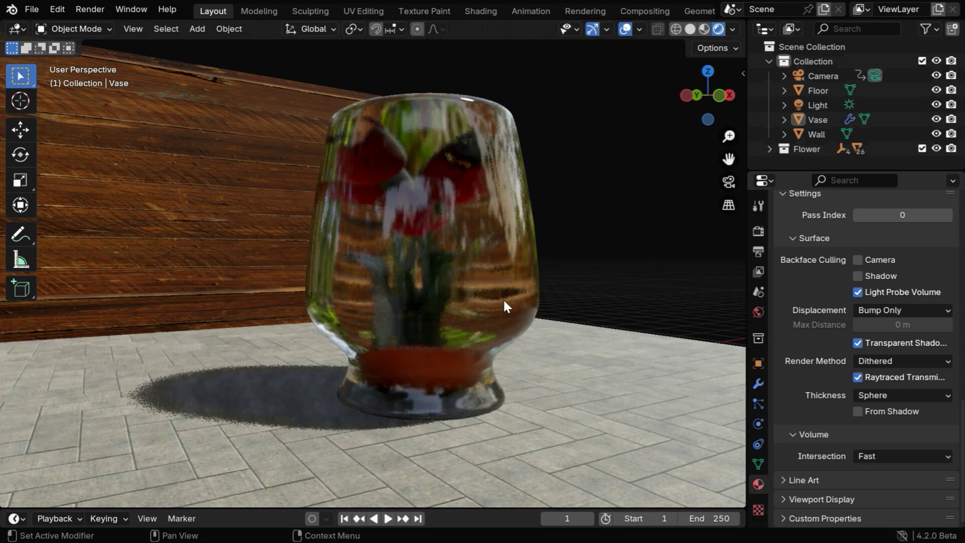
pyautogui.moveTo(504, 364)
pyautogui.mouseDown(button='middle')
pyautogui.moveTo(492, 362)
pyautogui.moveTo(511, 360)
pyautogui.mouseUp(button='middle')
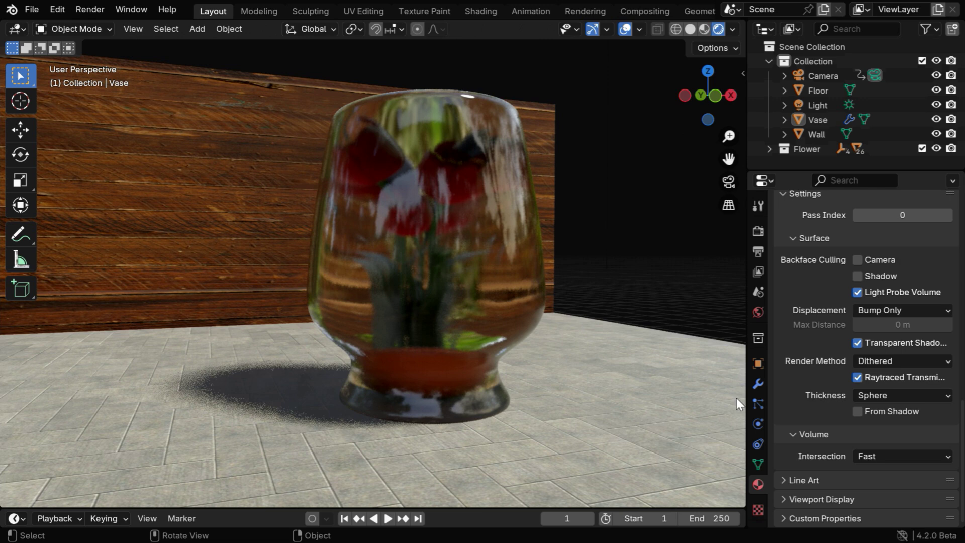
# Change the material's Thickness mode from Sphere to Slab and check the tulips through the glass.
pyautogui.click(867, 395)
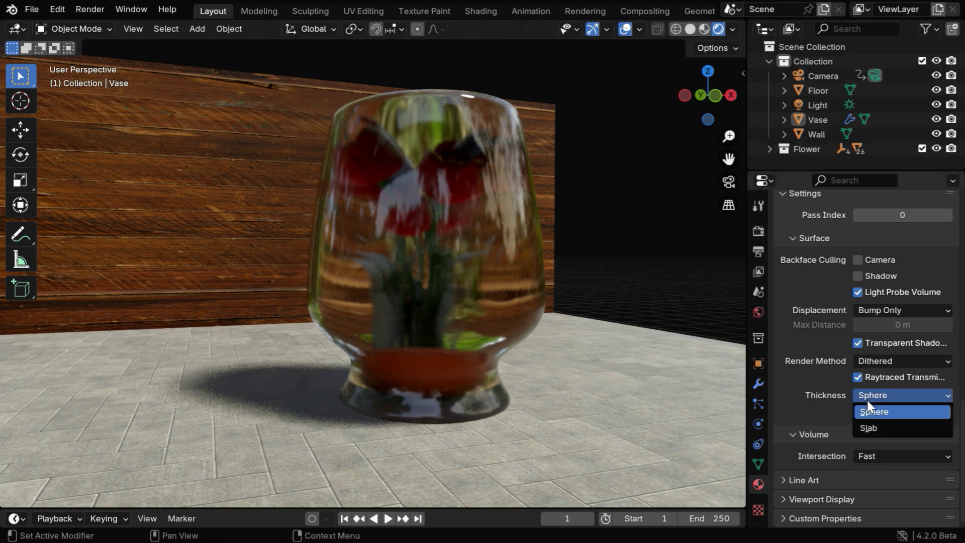
pyautogui.click(878, 428)
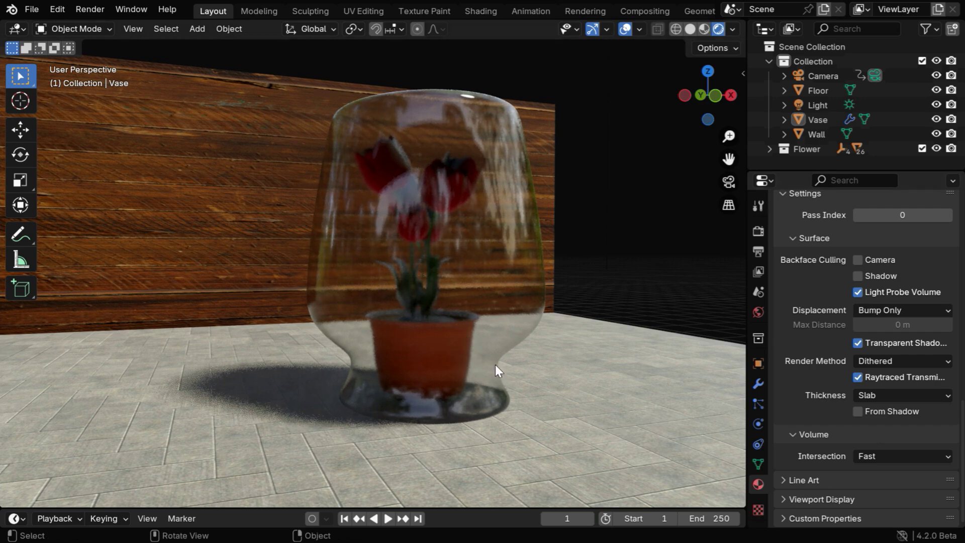
pyautogui.moveTo(499, 366); pyautogui.dragTo(496, 365, button='middle')
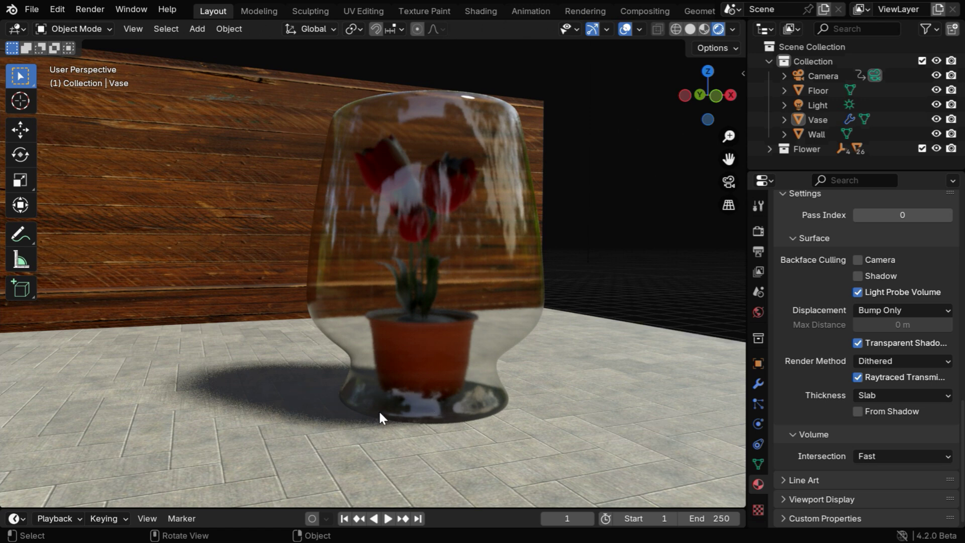
pyautogui.scroll(5, 956, 439)
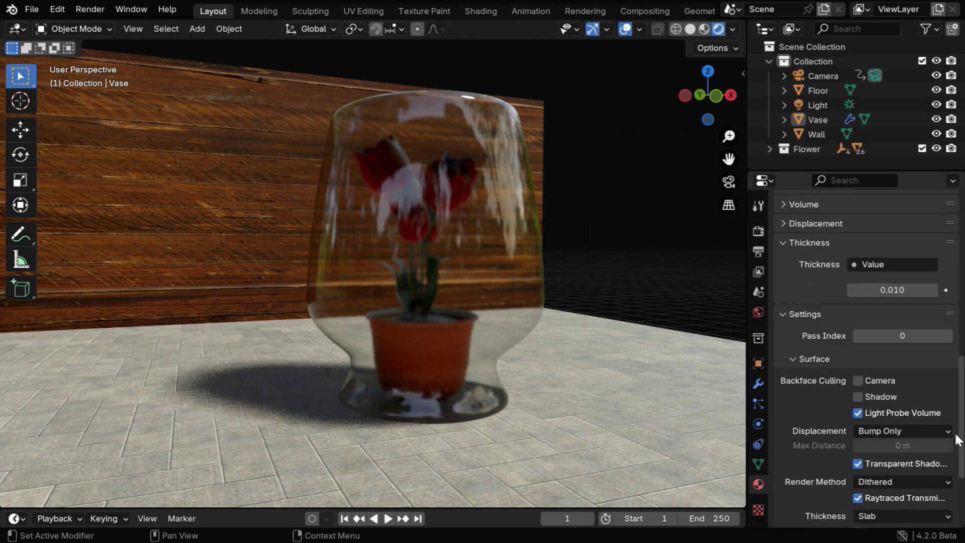
pyautogui.scroll(12, 956, 438)
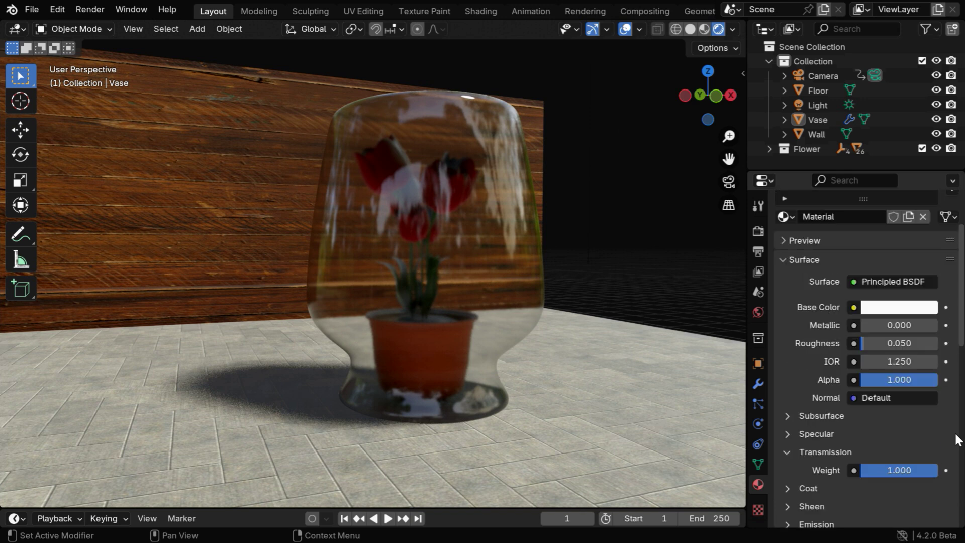
pyautogui.scroll(4, 957, 438)
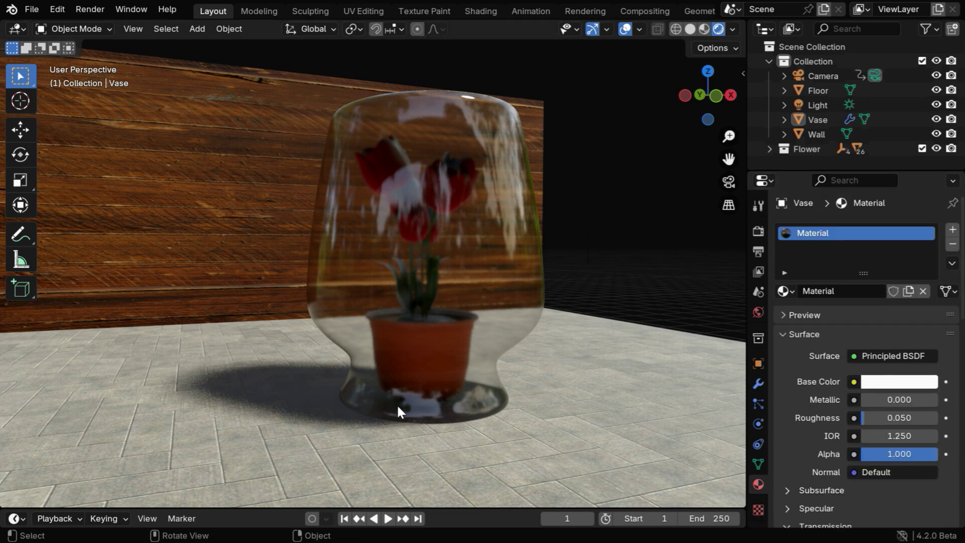
# Turn the 3D Viewport into a Shader Editor showing Object nodes instead of World.
pyautogui.click(22, 28)
pyautogui.click(40, 163)
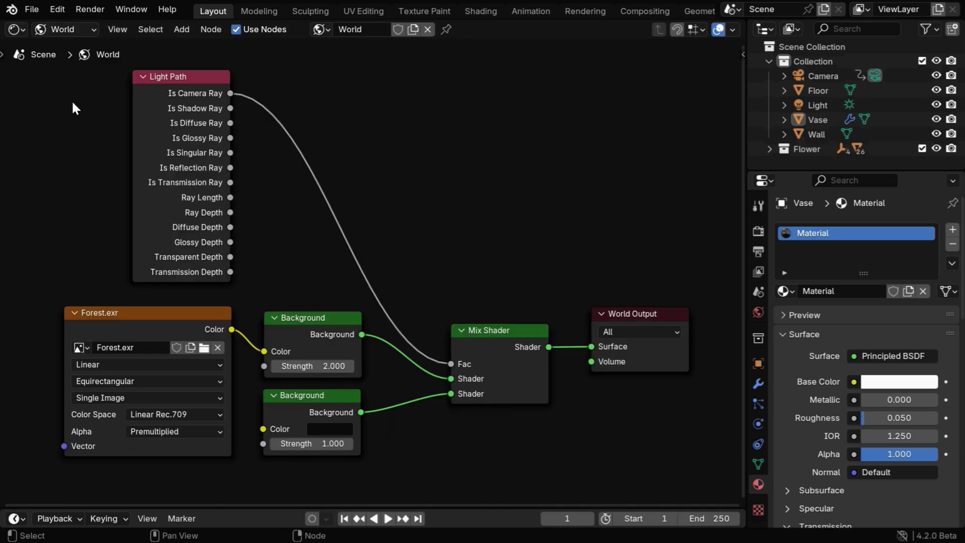
pyautogui.click(82, 30)
pyautogui.click(82, 64)
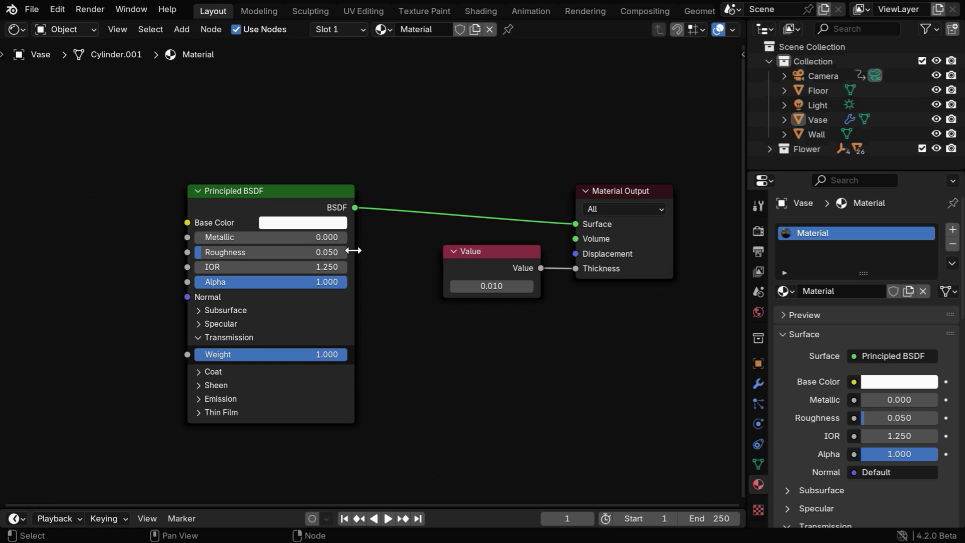
pyautogui.scroll(-15, 905, 333)
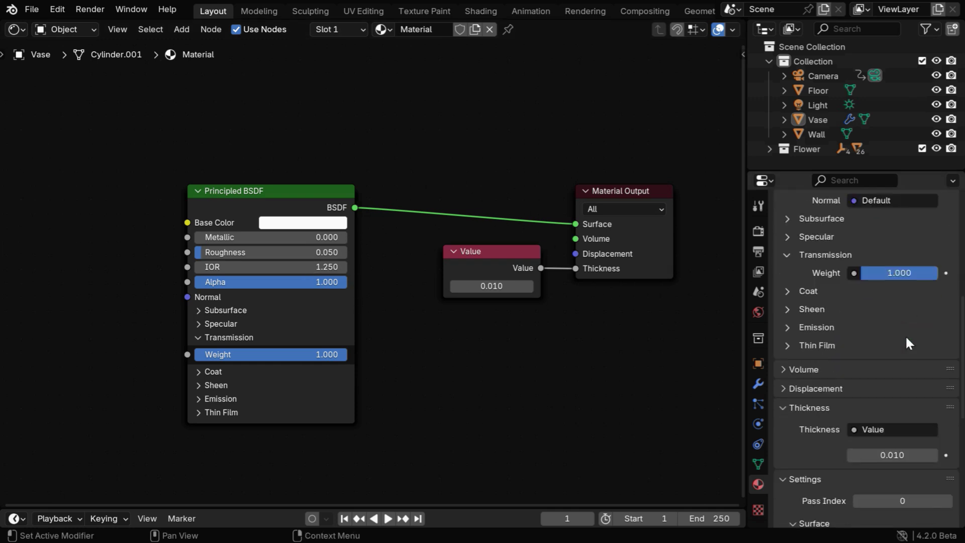
pyautogui.scroll(-4, 906, 335)
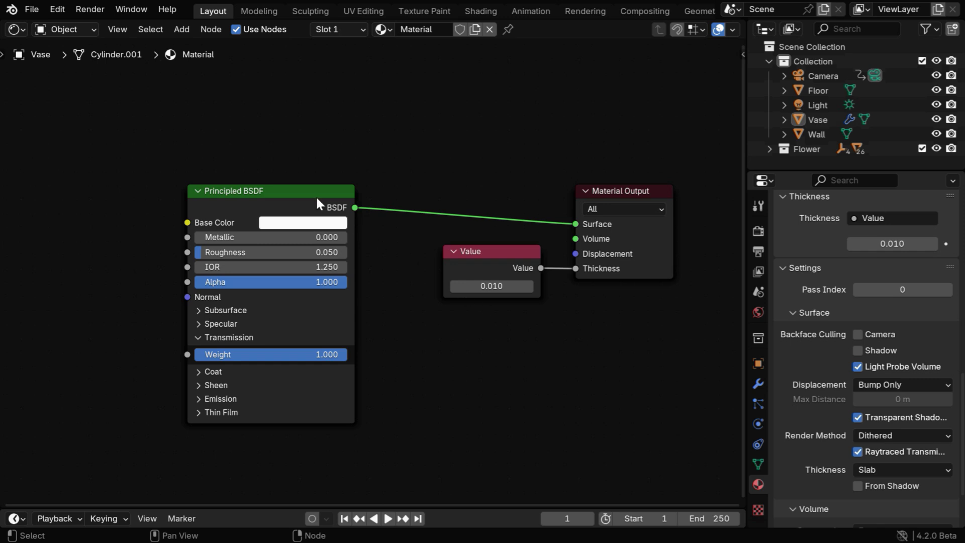
# Move the Principled BSDF left and add a Transparent BSDF node below it.
pyautogui.moveTo(302, 192); pyautogui.dragTo(177, 165)
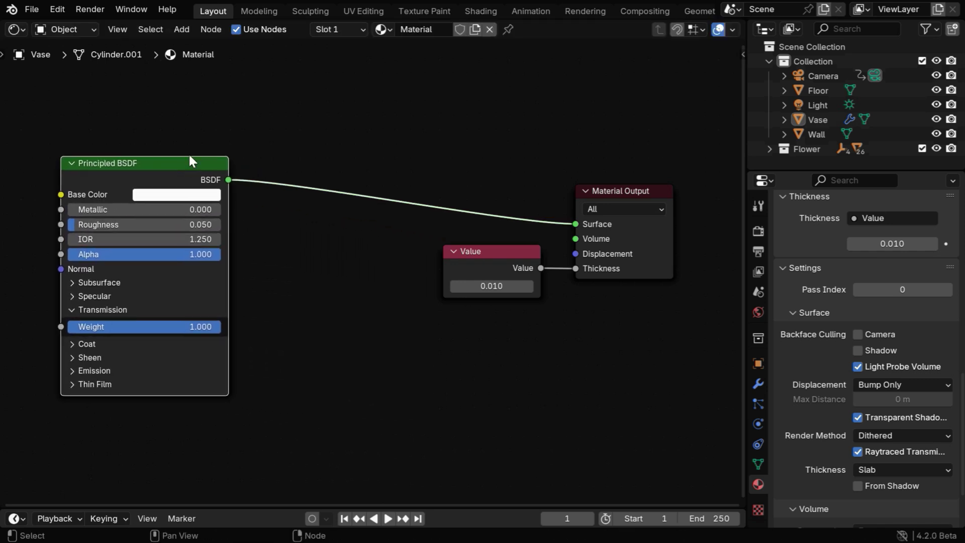
pyautogui.click(184, 31)
pyautogui.moveTo(211, 112)
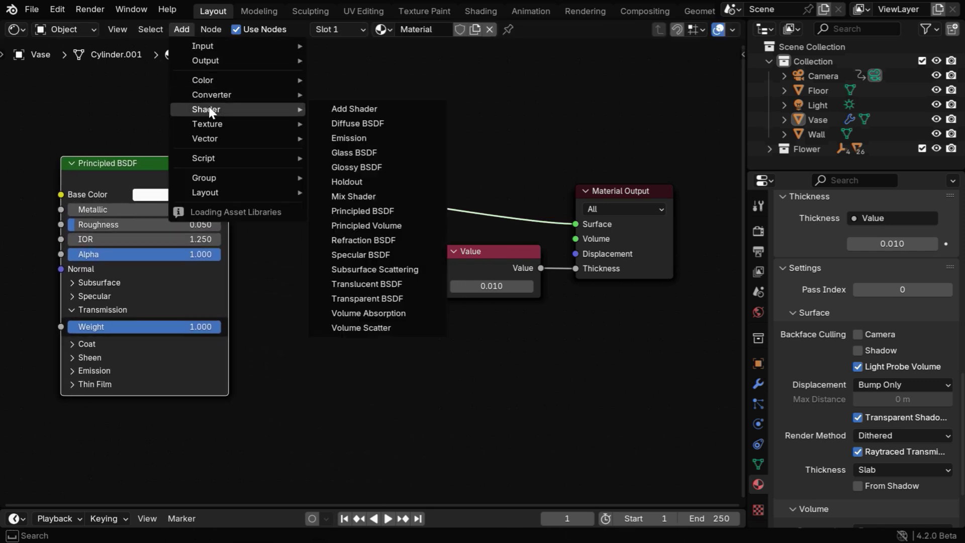
pyautogui.click(375, 296)
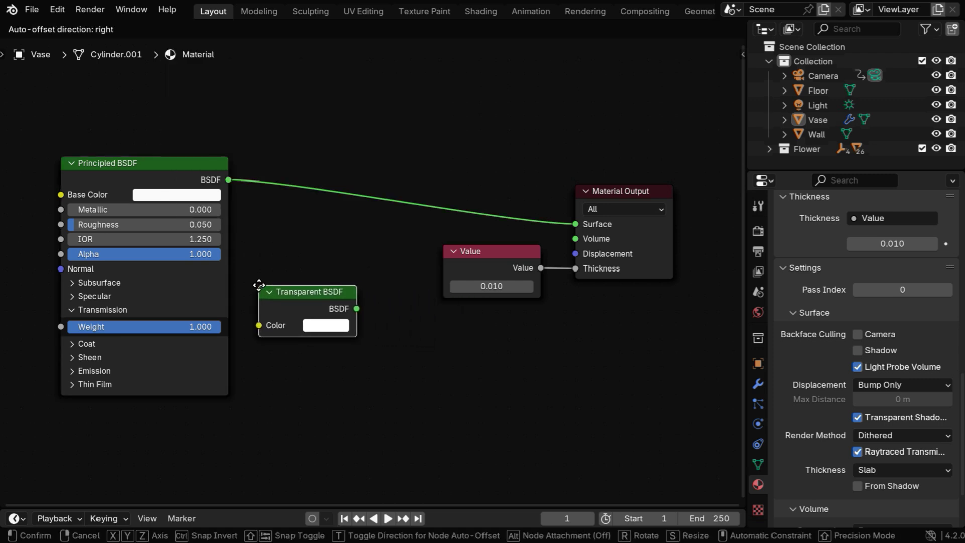
pyautogui.click(258, 285)
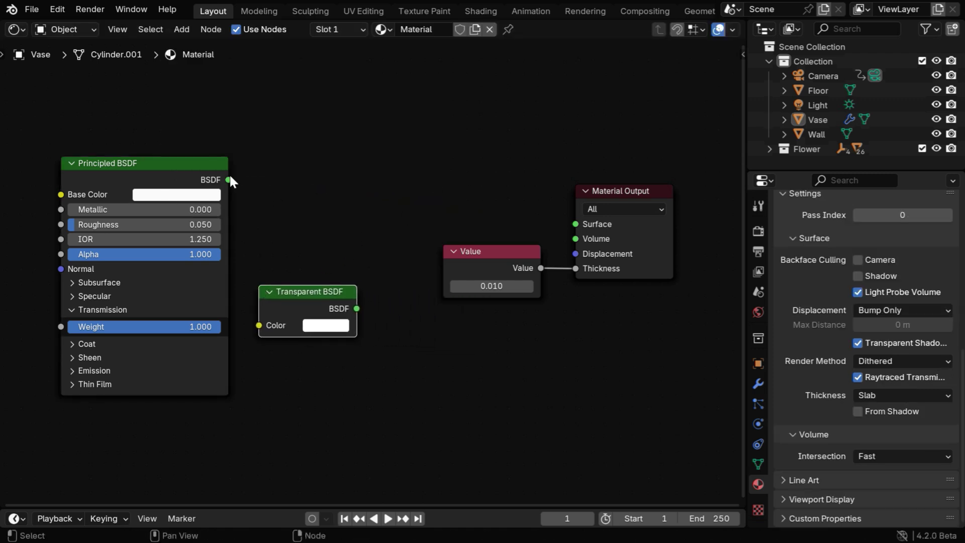
# Add a Mix Shader fed by Principled BSDF and Transparent BSDF before the Material Output.
pyautogui.moveTo(228, 179); pyautogui.dragTo(360, 172)
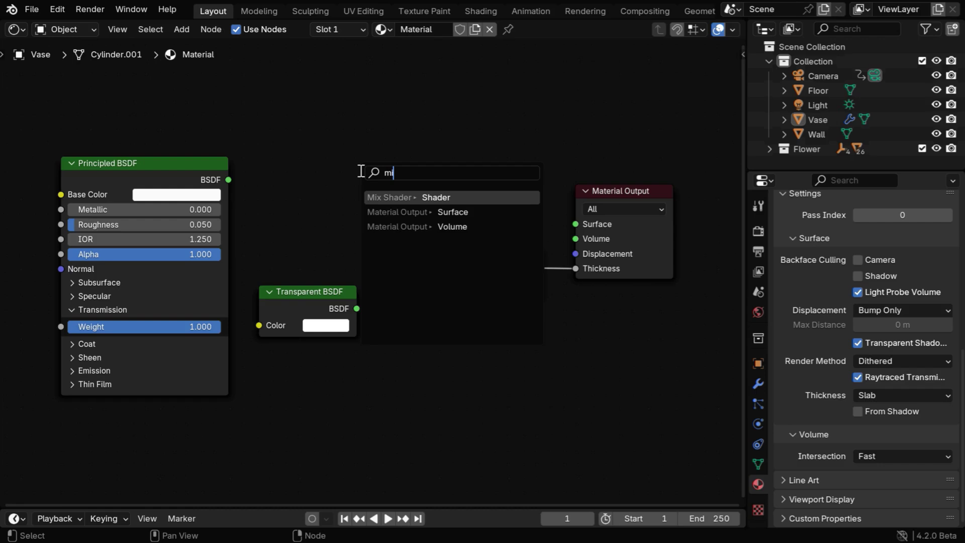
pyautogui.write('x')
pyautogui.press('Return')
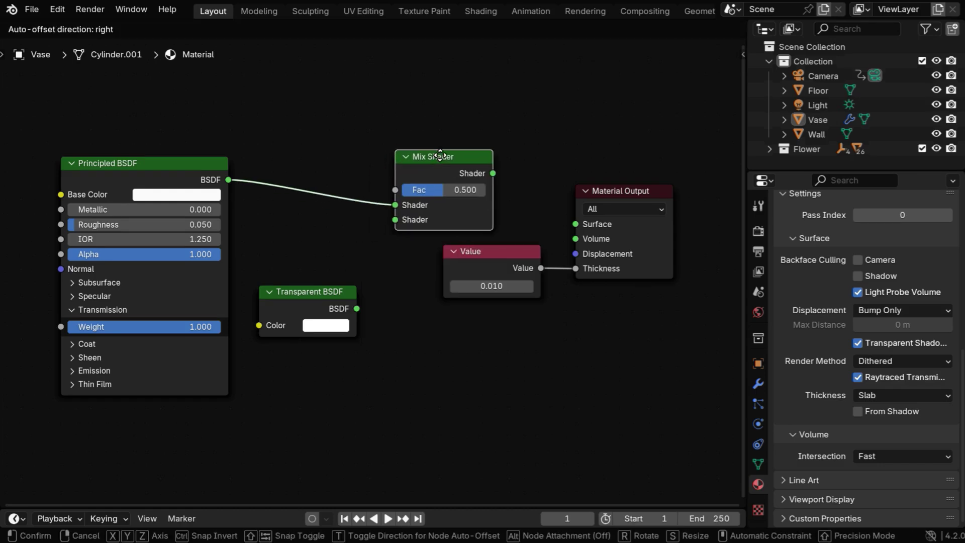
pyautogui.click(435, 153)
pyautogui.moveTo(358, 309); pyautogui.dragTo(399, 218)
pyautogui.moveTo(467, 156); pyautogui.dragTo(575, 224)
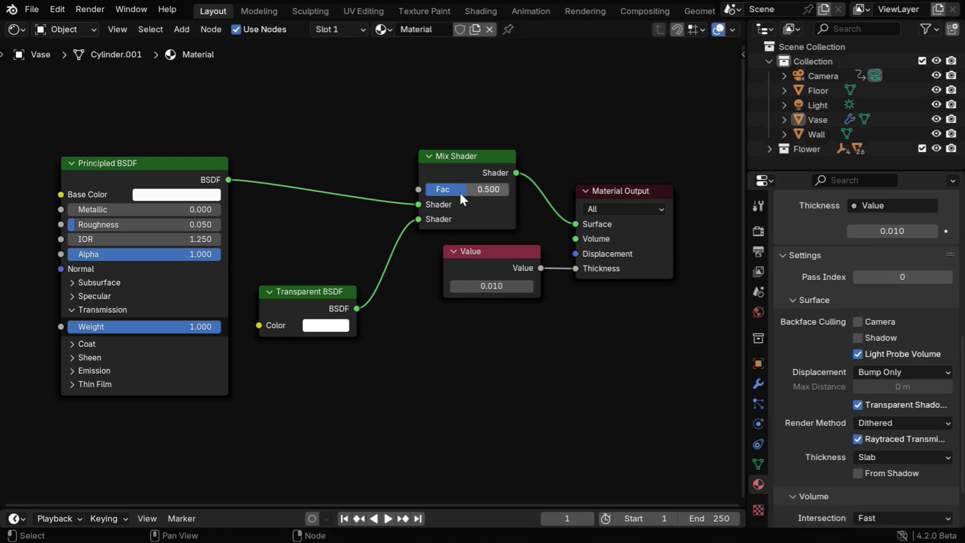
pyautogui.moveTo(413, 276); pyautogui.dragTo(476, 370, button='middle')
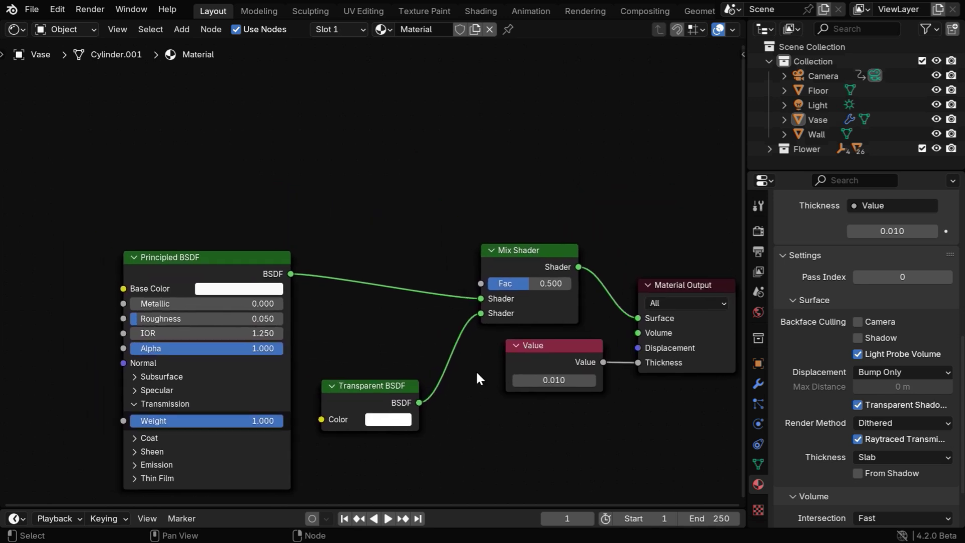
# Add a Light Path input node at the left of the node tree.
pyautogui.click(181, 29)
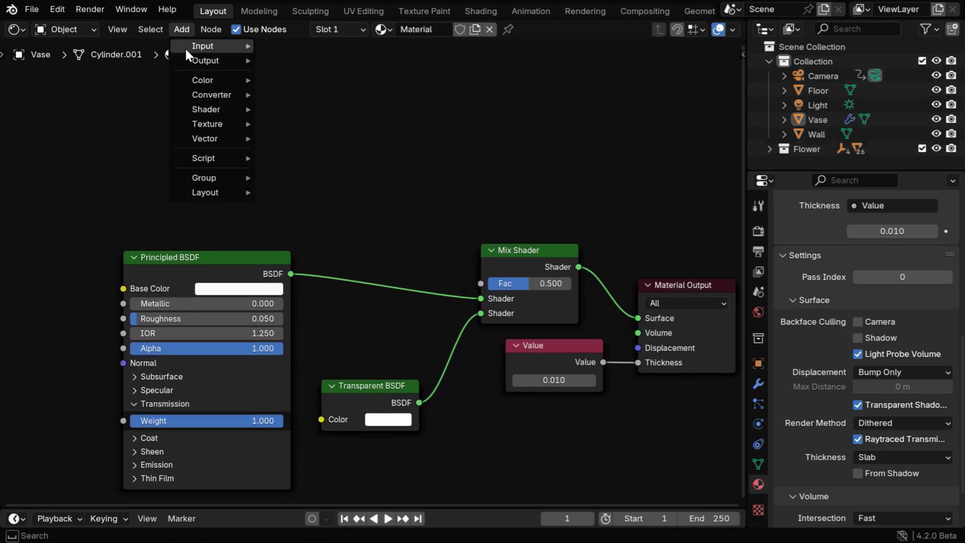
pyautogui.moveTo(188, 46)
pyautogui.click(298, 176)
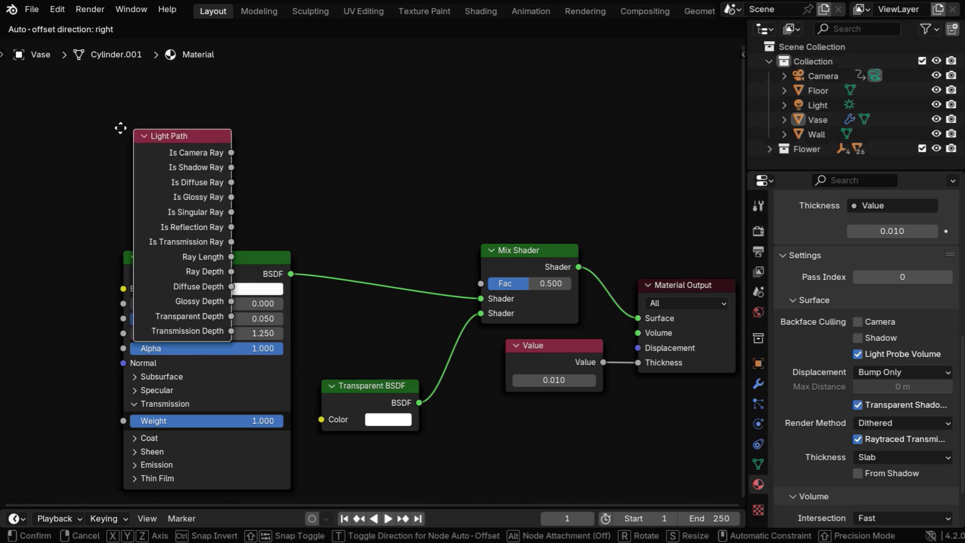
pyautogui.click(19, 136)
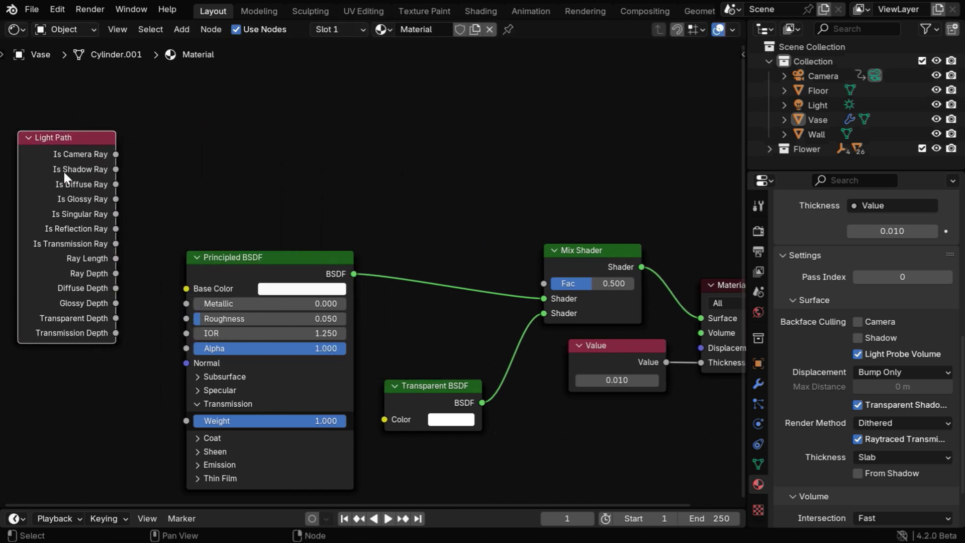
# Route Is Shadow Ray through a Multiply node set to 0.750 into the Mix Shader Fac.
pyautogui.moveTo(115, 169); pyautogui.dragTo(288, 186)
pyautogui.write('multi')
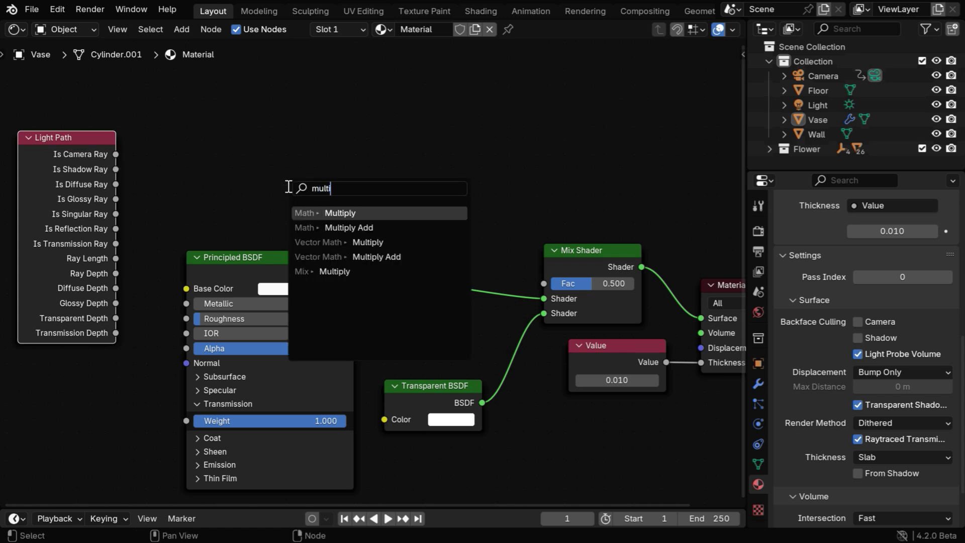
pyautogui.press('Return')
pyautogui.moveTo(342, 180); pyautogui.dragTo(544, 284)
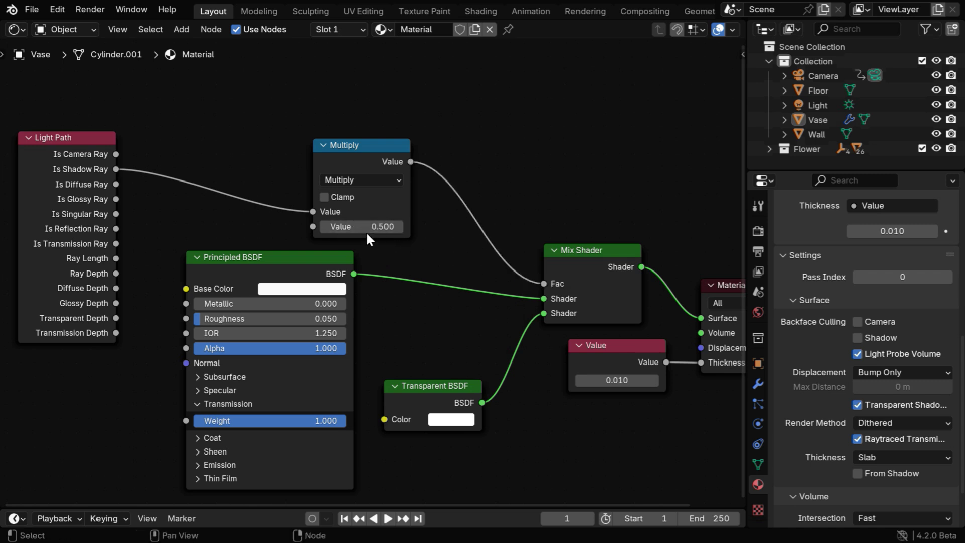
pyautogui.click(385, 229)
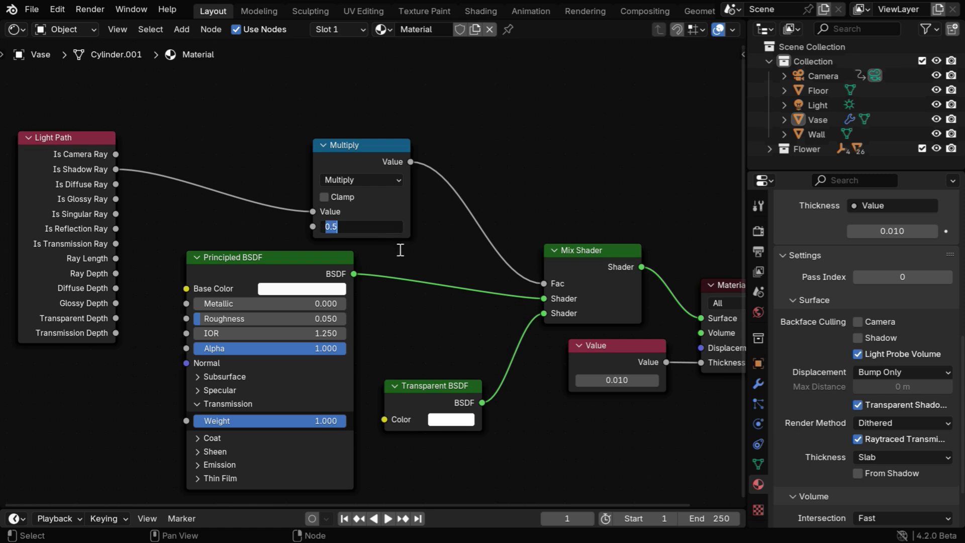
pyautogui.write('.75')
pyautogui.press('Return')
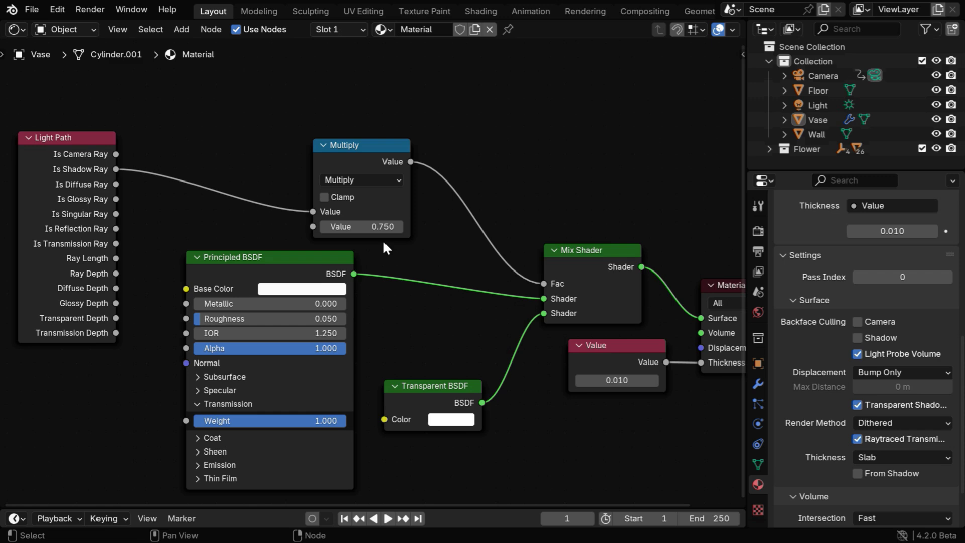
# Return the node editor to the 3D Viewport, orbit slightly, and compare Transparent Shadow off versus on, leaving it enabled.
pyautogui.click(20, 29)
pyautogui.click(37, 66)
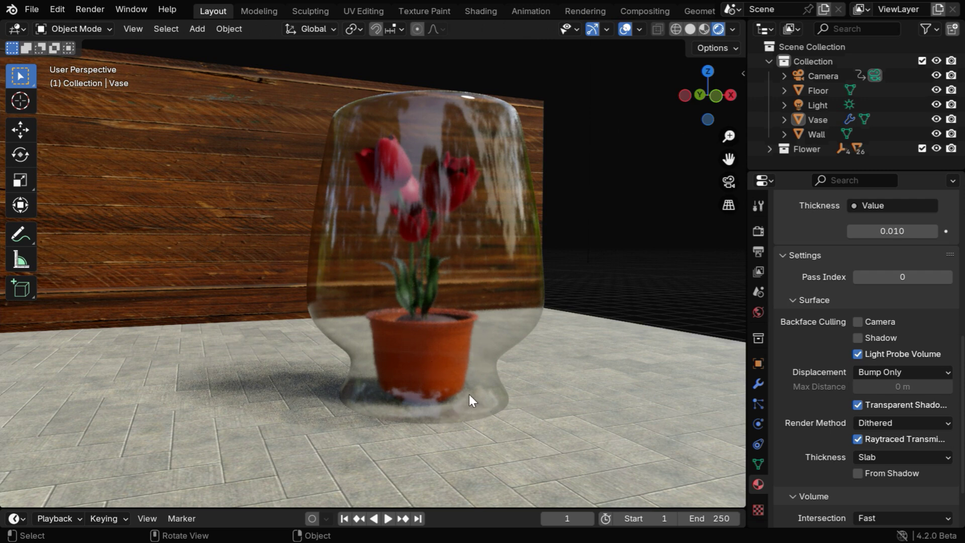
pyautogui.moveTo(542, 411); pyautogui.dragTo(653, 420, button='middle')
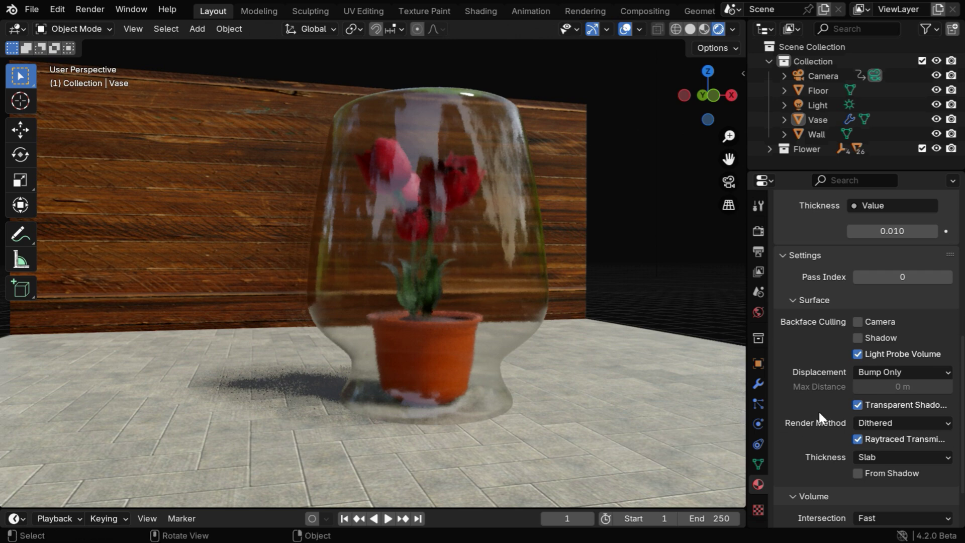
pyautogui.click(857, 406)
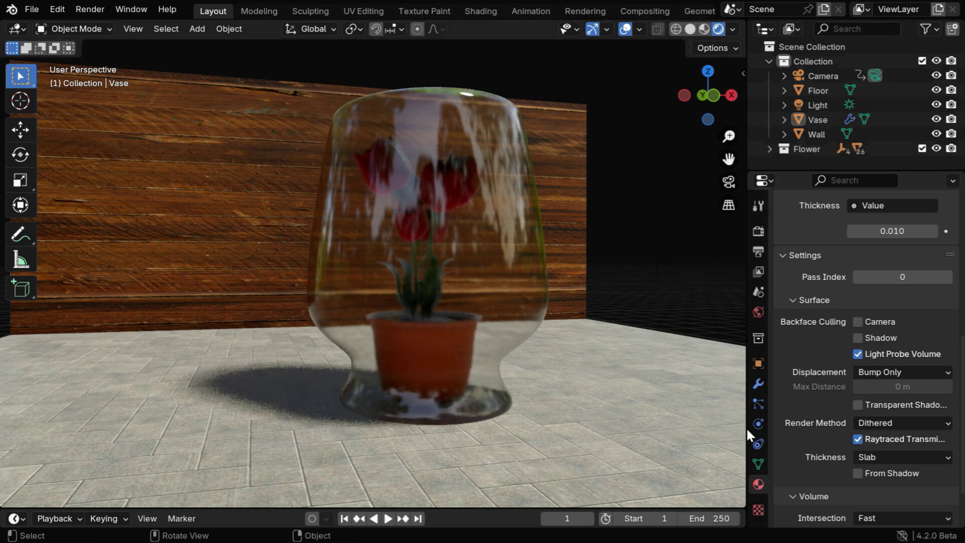
pyautogui.click(859, 403)
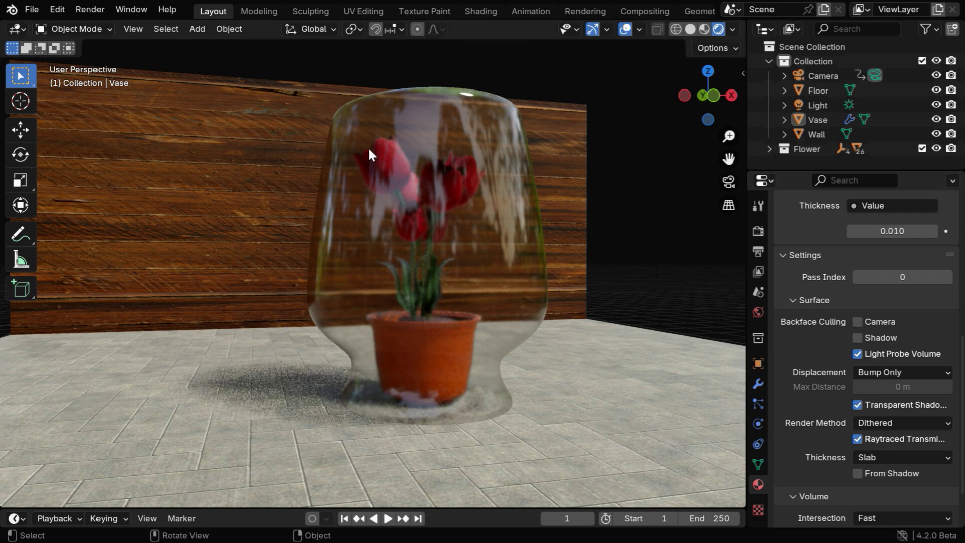
# Raise the Color Management Exposure in Render properties to 0.5.
pyautogui.click(759, 231)
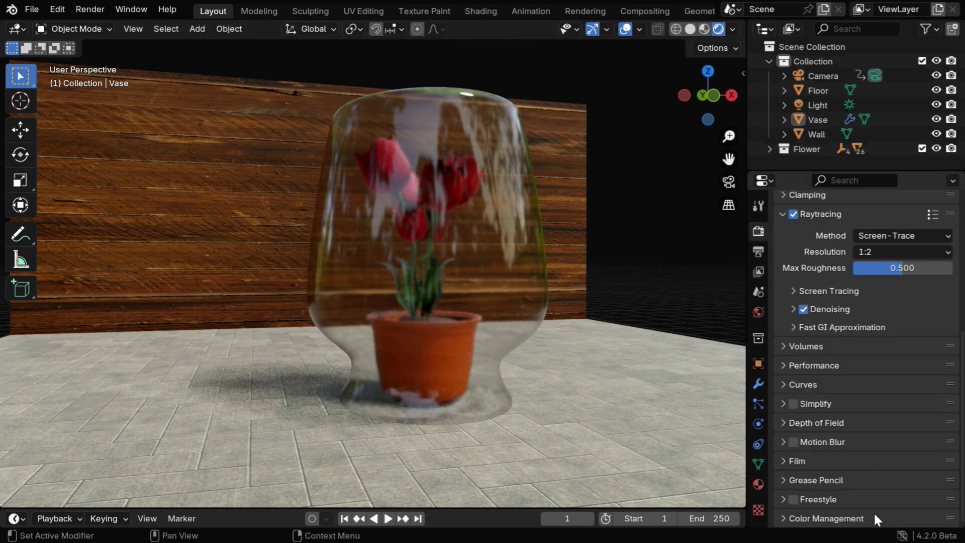
pyautogui.click(785, 520)
pyautogui.scroll(-5, 903, 497)
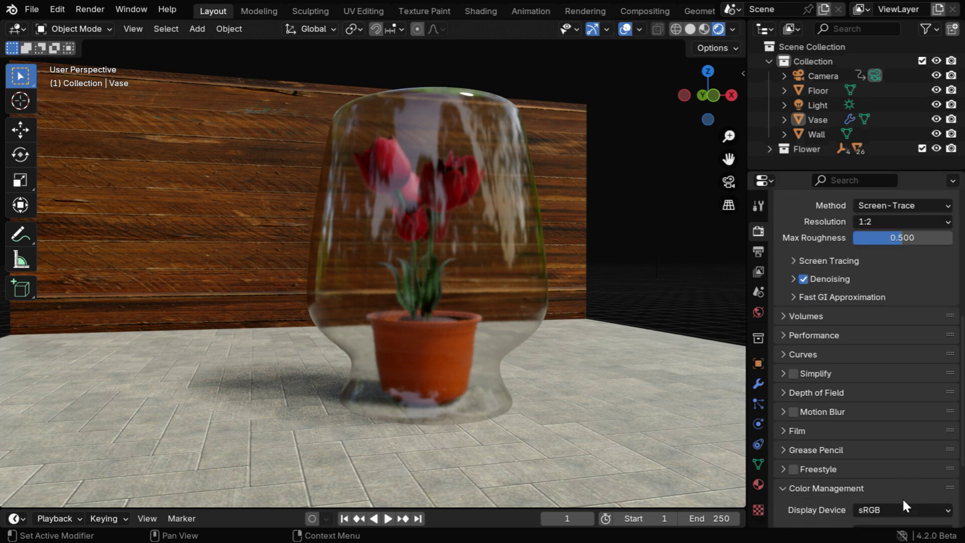
pyautogui.click(917, 438)
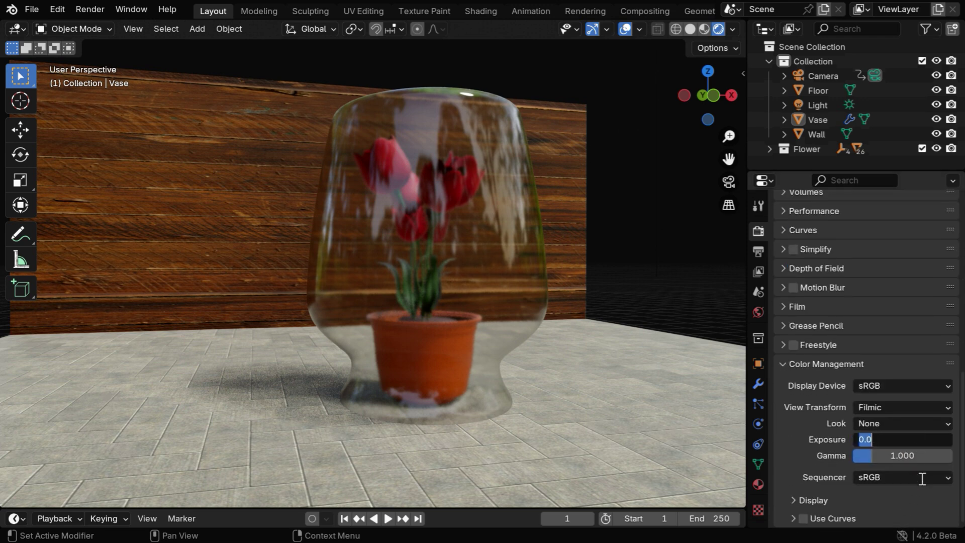
pyautogui.write('.5')
pyautogui.press('Return')
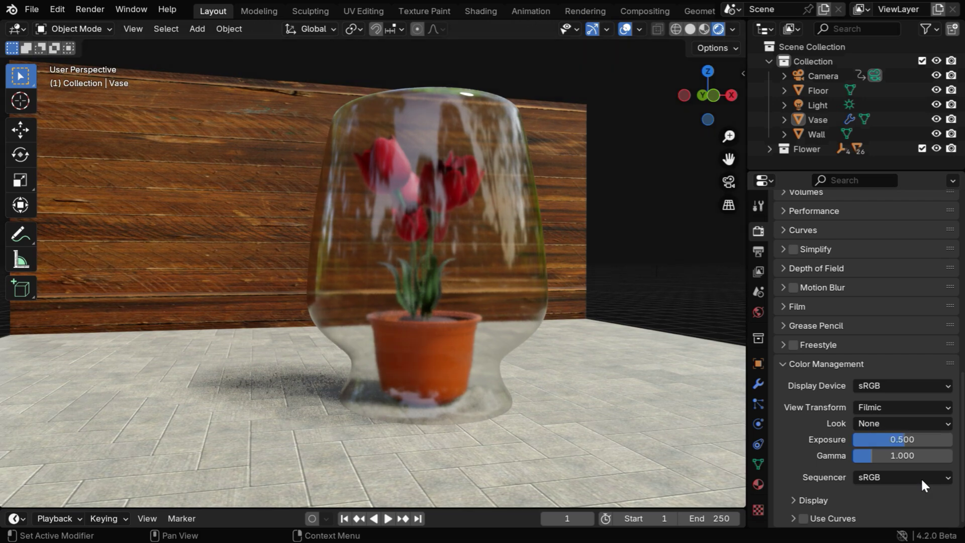